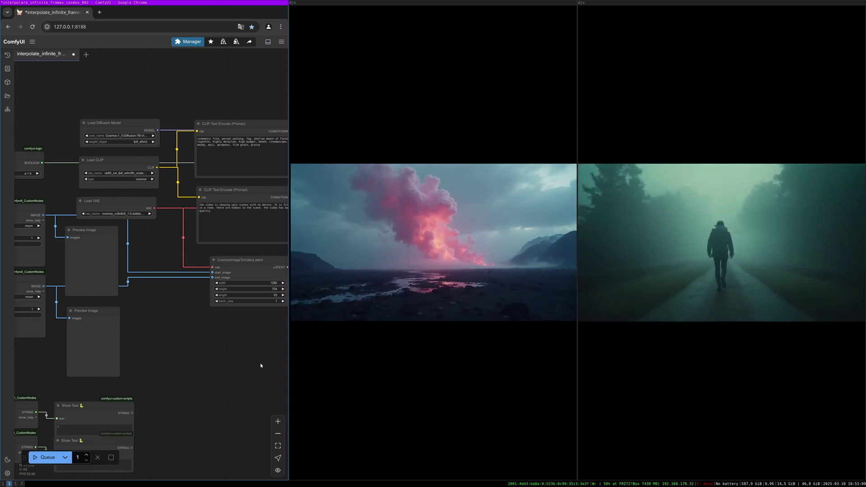
Examine the workflow's CR Load Image List, Number Operation and Compare nodes that feed the image inputs
left_click_drag(204, 338, 176, 383)
scroll(165, 339, "up", 2)
scroll(166, 339, "up", 4)
scroll(161, 381, "down", 5)
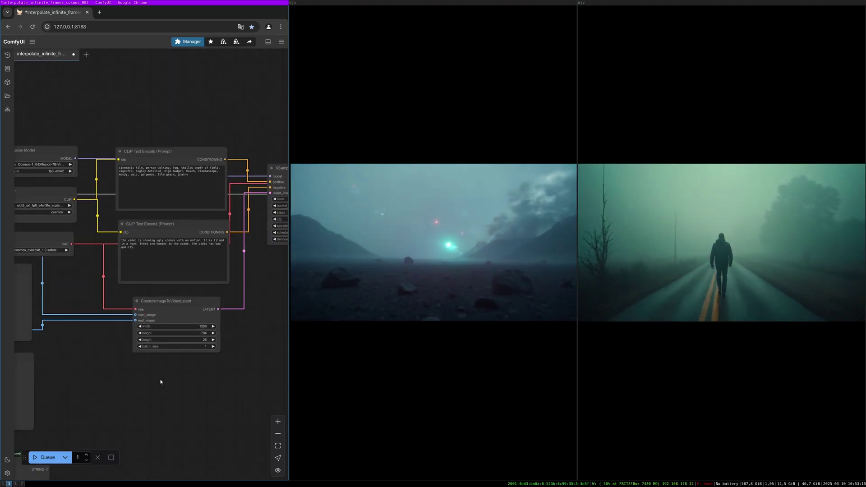
scroll(134, 381, "down", 5)
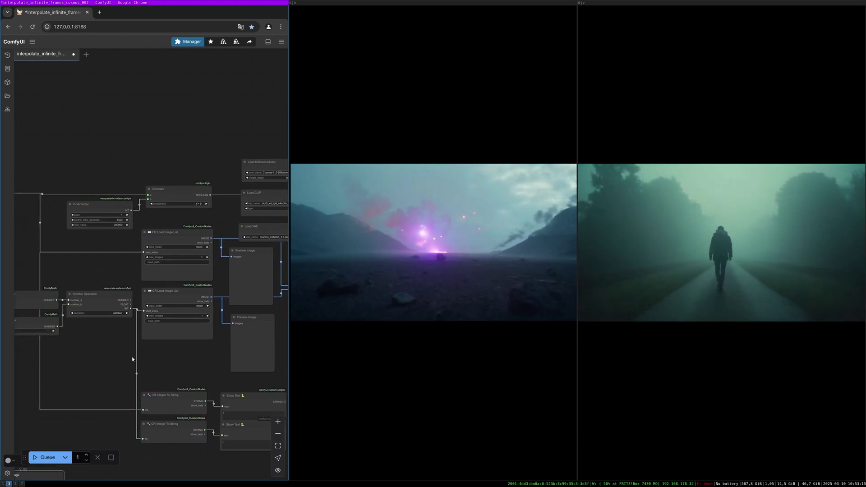
scroll(132, 361, "up", 2)
scroll(149, 364, "up", 3)
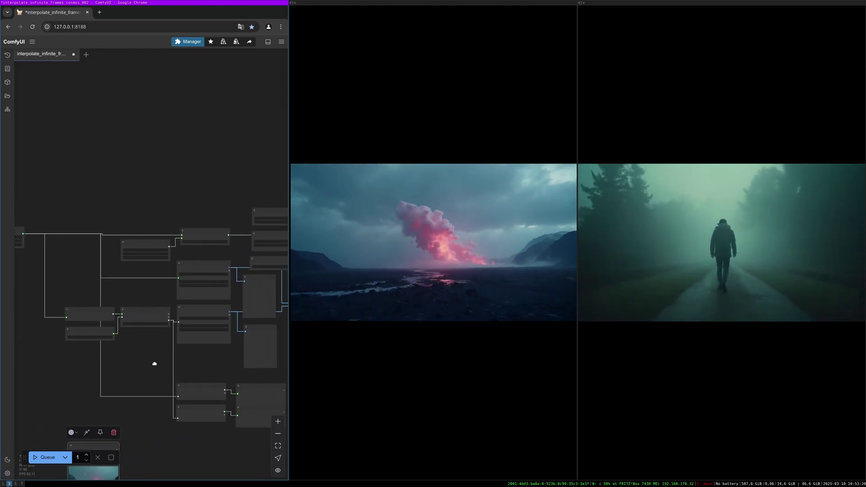
scroll(149, 366, "up", 3)
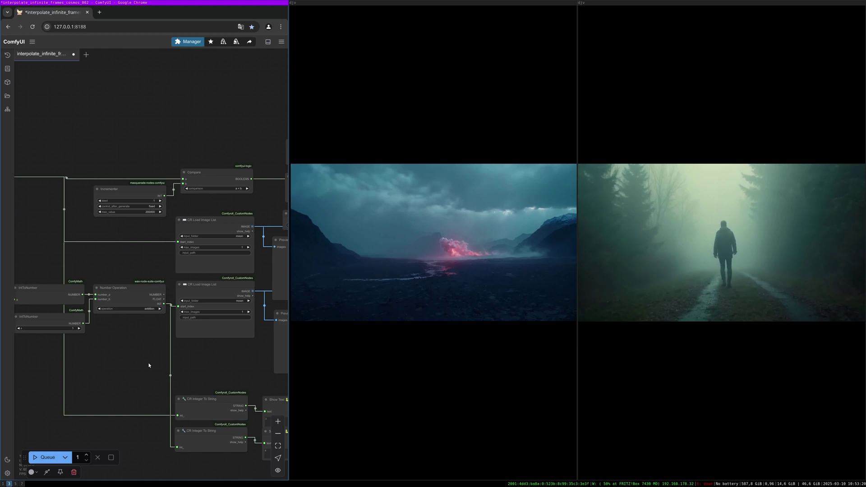
scroll(181, 367, "up", 2)
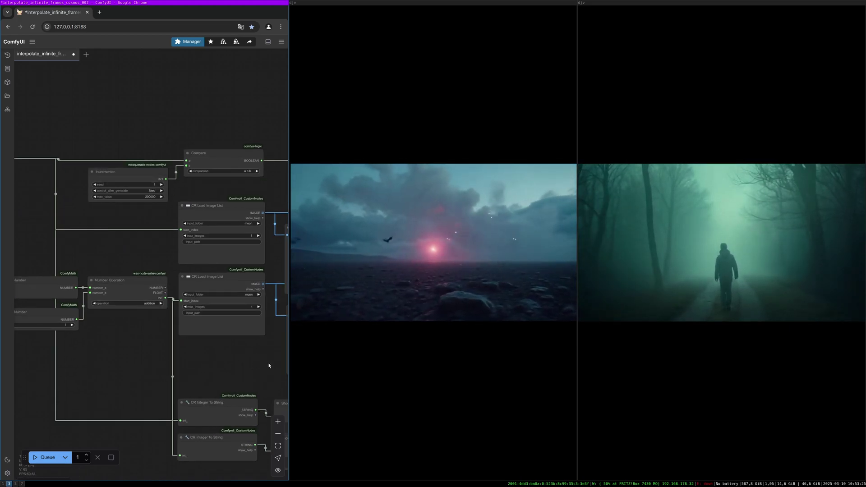
Examine the two CLIP Text Encode prompts and the CosmosImageToVideoLatent node's inputs and settings
left_click_drag(265, 365, 114, 355)
left_click_drag(226, 339, 122, 333)
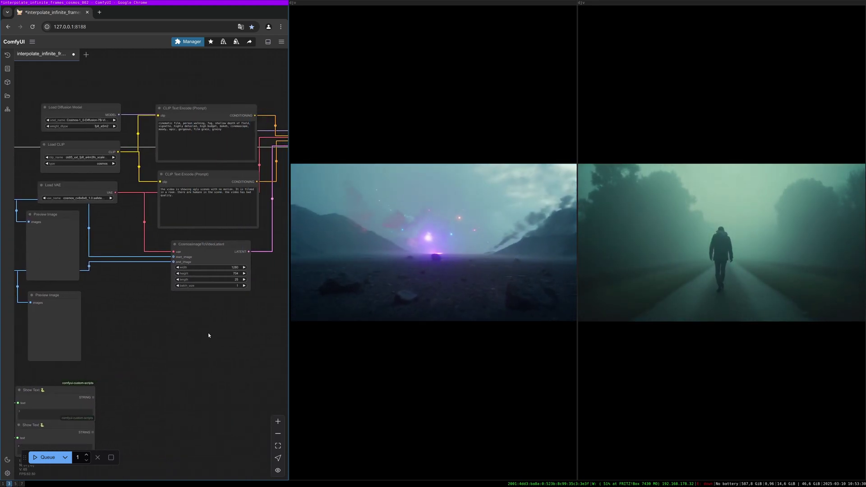
scroll(207, 332, "right", 1)
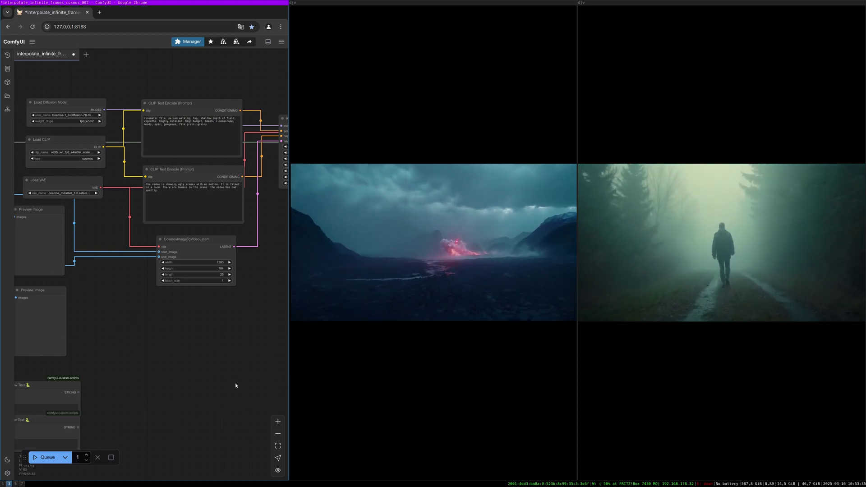
left_click_drag(235, 383, 216, 368)
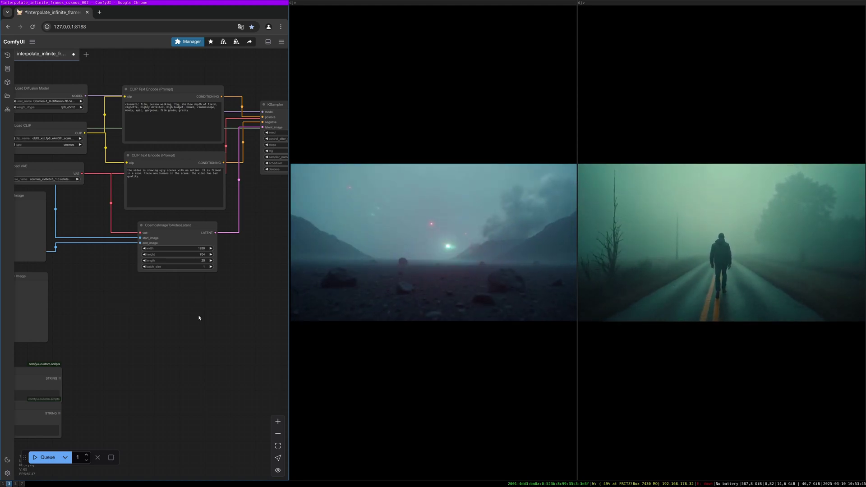
left_click_drag(220, 314, 231, 389)
scroll(219, 339, "up", 3)
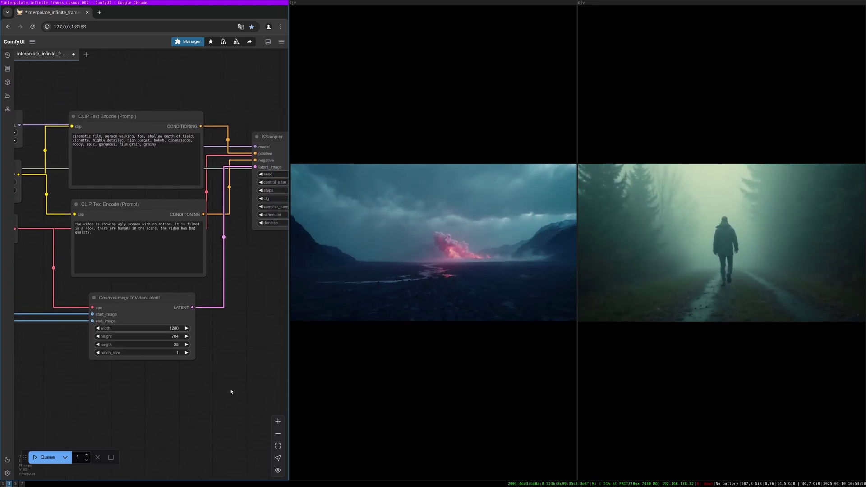
left_click(174, 299)
left_click_drag(184, 285, 178, 294)
left_click(221, 355)
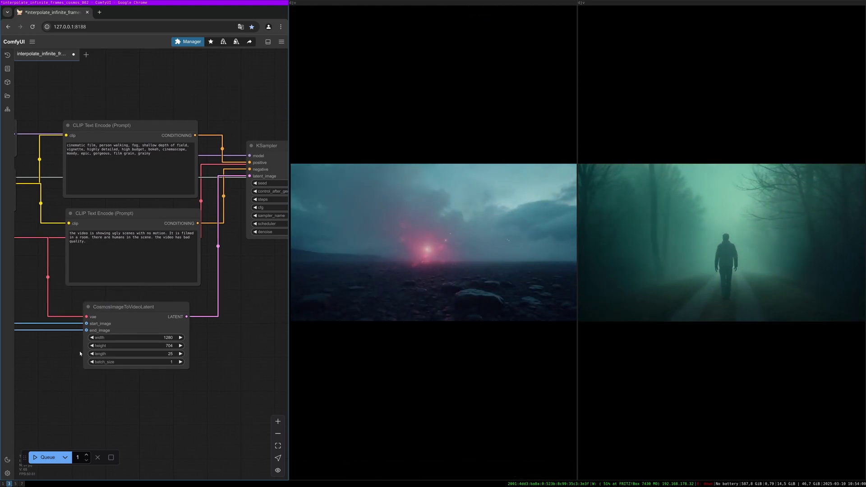
Review the landscape and walking-person clips and close both video player windows
mouse_move(473, 221)
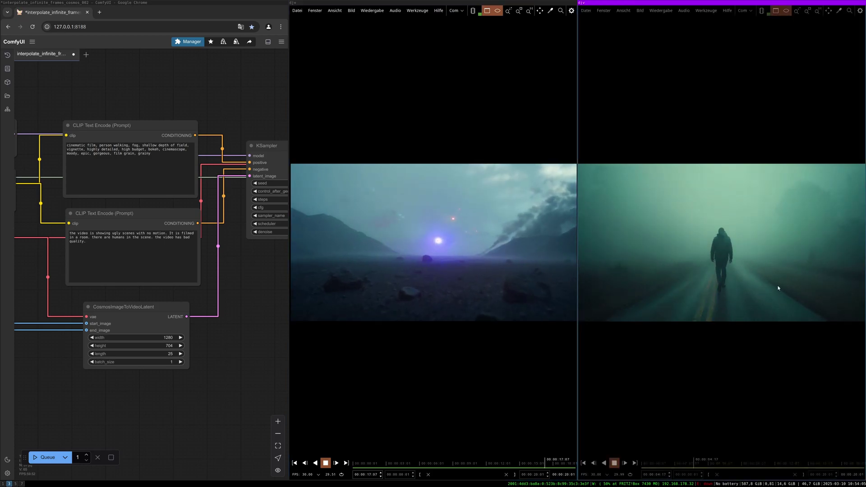
mouse_move(805, 381)
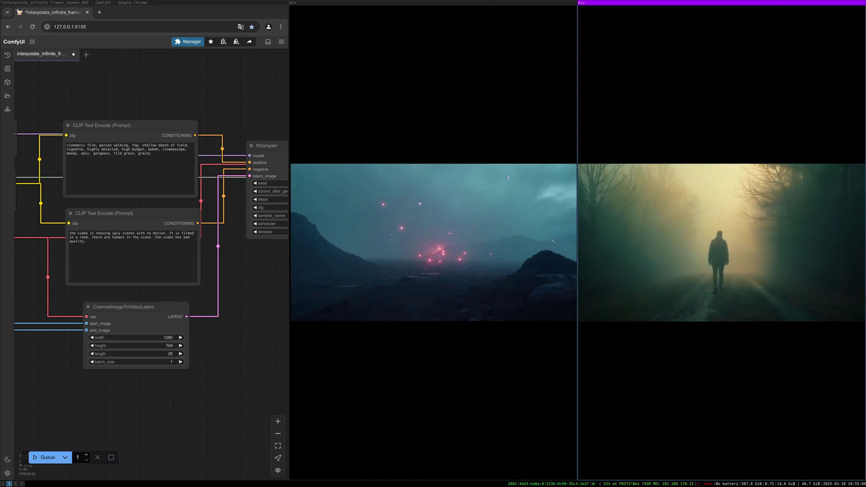
mouse_move(756, 305)
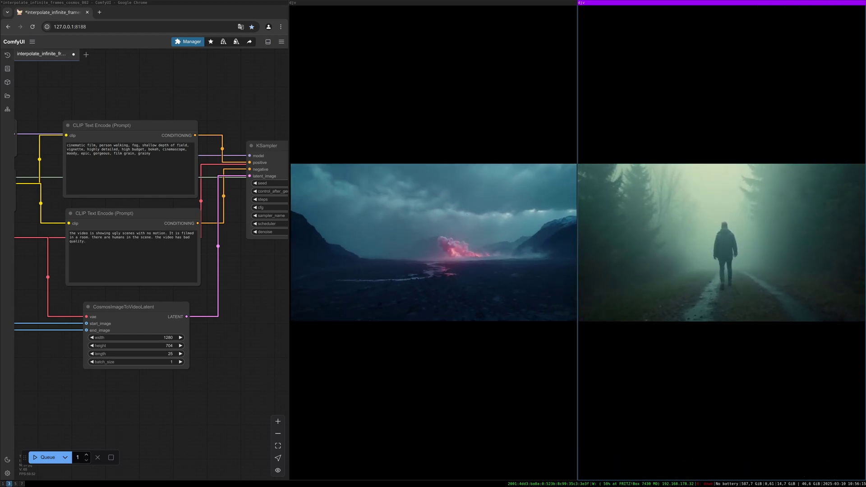
mouse_move(746, 281)
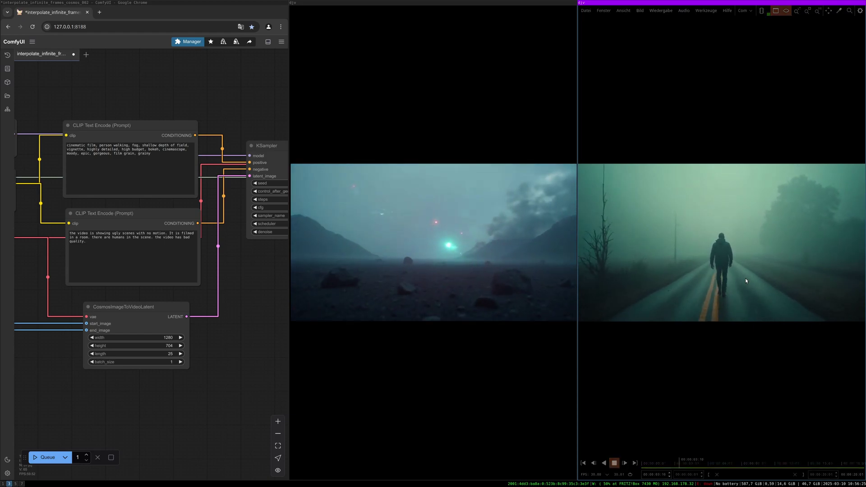
scroll(468, 186, "up", 1)
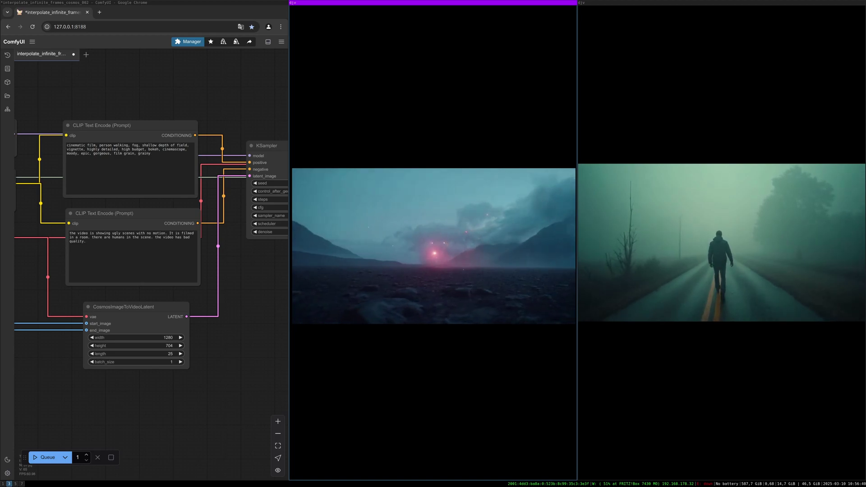
mouse_move(548, 232)
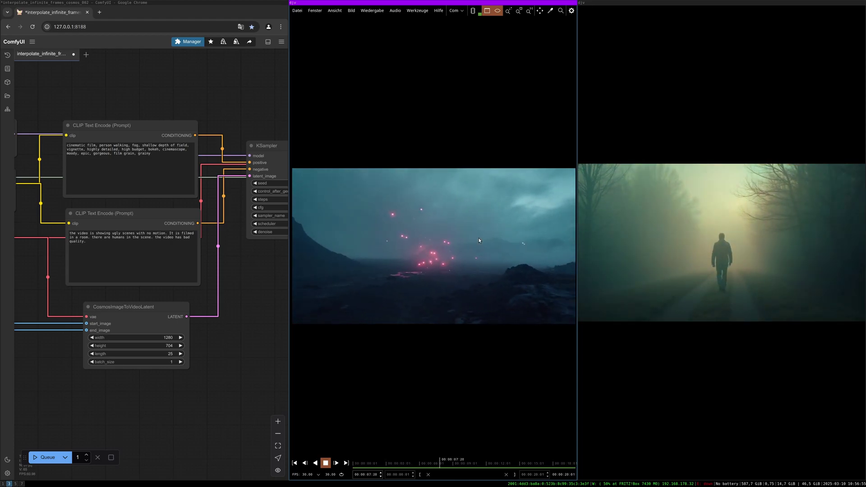
key("super+shift+q")
key("super+shift+q")
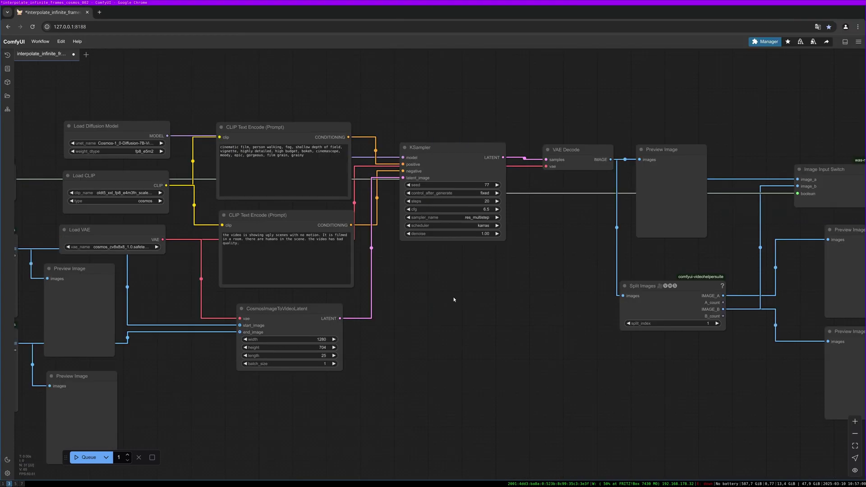
Examine the two separate Load Image nodes and the start_image and end_image inputs of the CosmosImageToVideoLatent node
left_click_drag(363, 328, 679, 195)
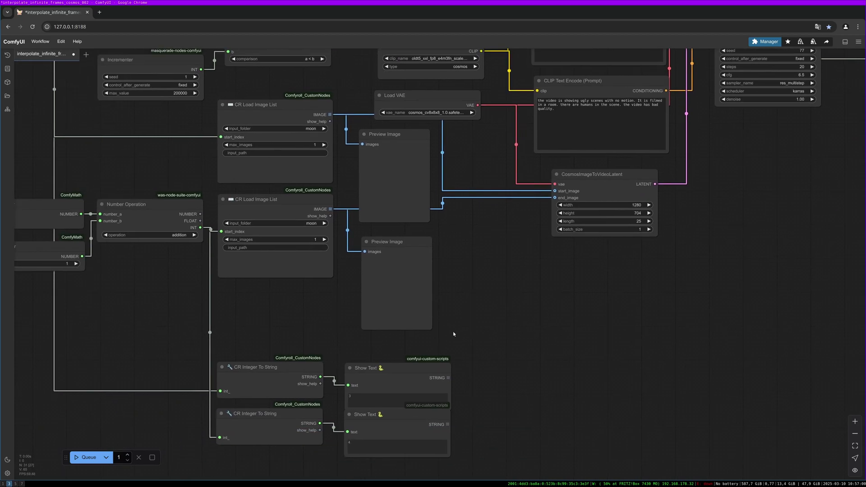
left_click_drag(465, 327, 575, 281)
scroll(365, 261, "left", 4)
scroll(365, 261, "down", 8)
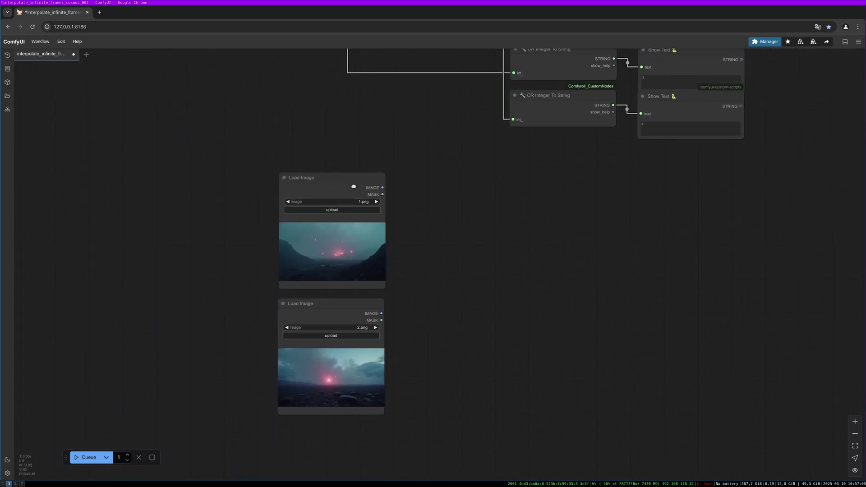
scroll(448, 256, "right", 3)
scroll(448, 256, "up", 2)
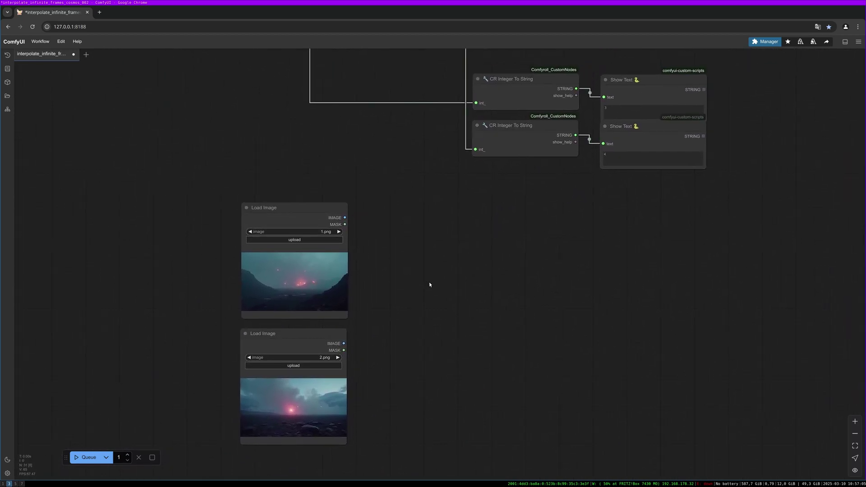
scroll(360, 341, "right", 7)
scroll(360, 340, "up", 9)
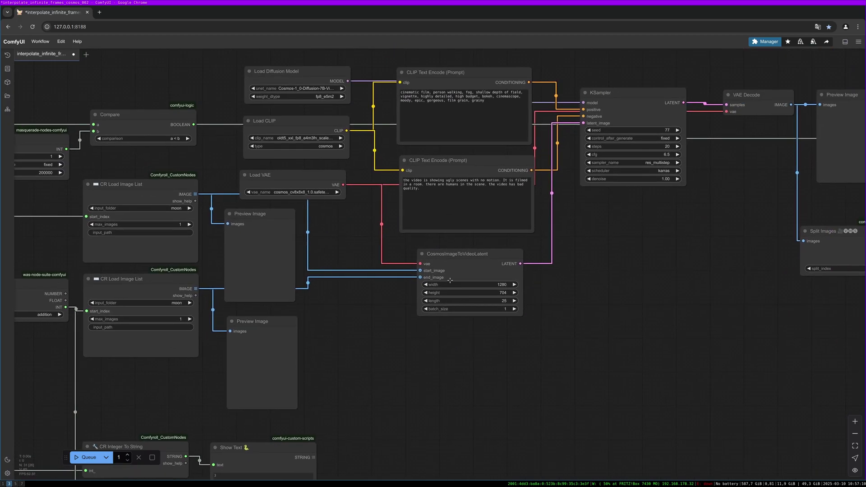
scroll(578, 313, "right", 1)
scroll(578, 313, "up", 1)
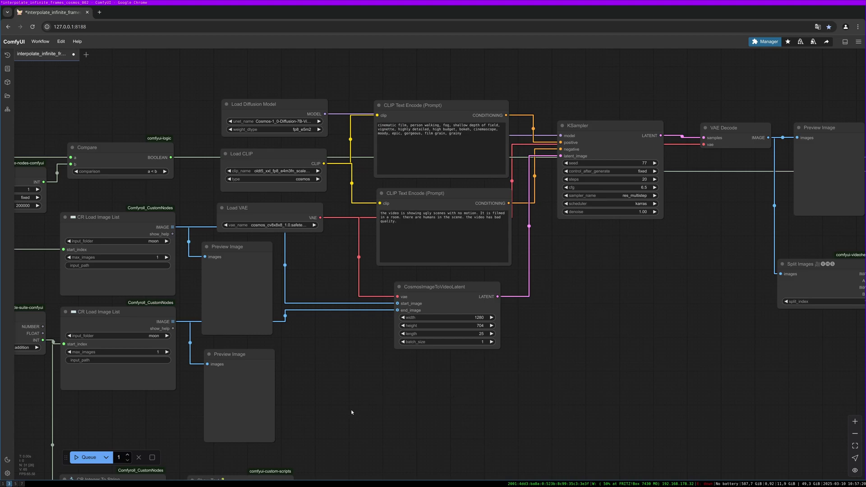
Align the second Load Image node, holding 2.png, directly beneath the first one
left_click_drag(351, 413, 654, 253)
left_click_drag(272, 406, 466, 203)
scroll(490, 307, "up", 3)
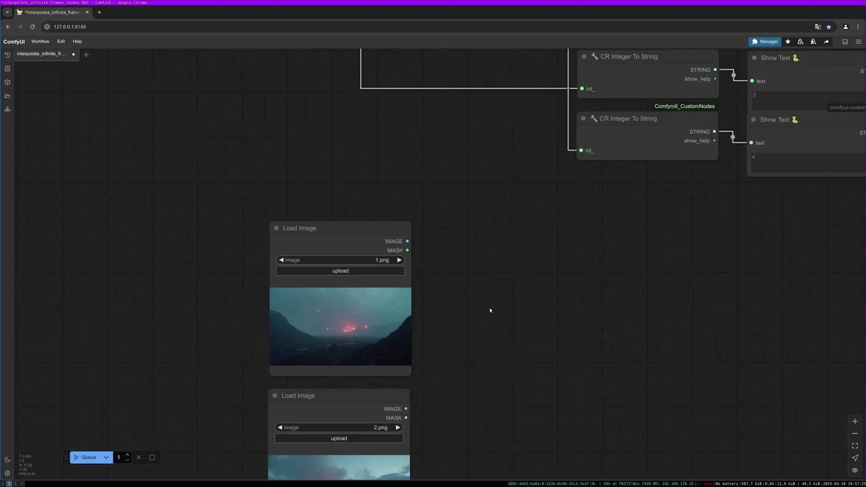
scroll(490, 308, "up", 1)
left_click_drag(490, 308, 496, 216)
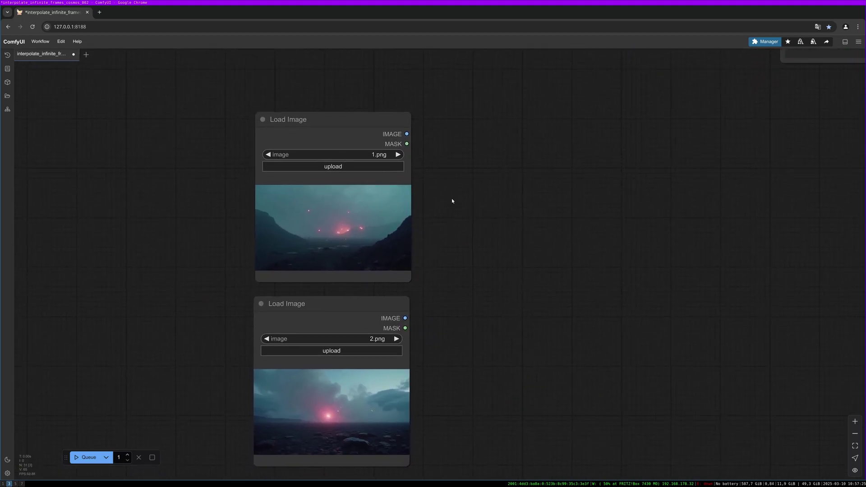
scroll(501, 252, "up", 3)
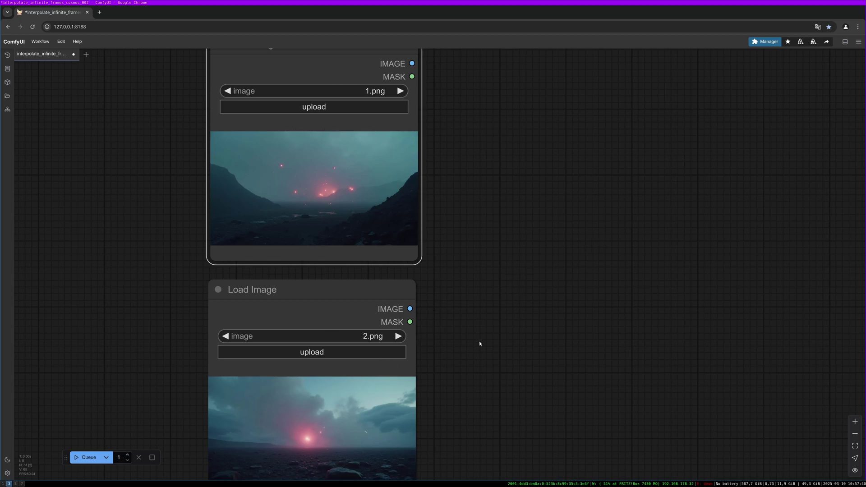
left_click_drag(317, 313, 319, 309)
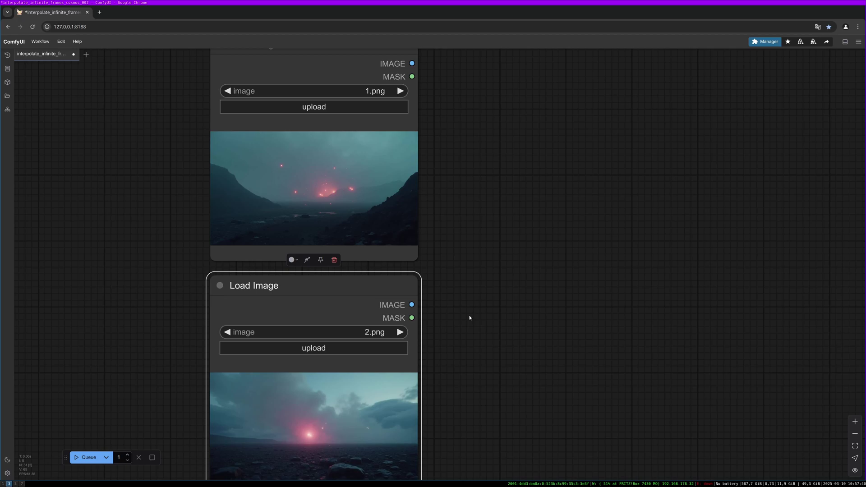
scroll(446, 296, "down", 1)
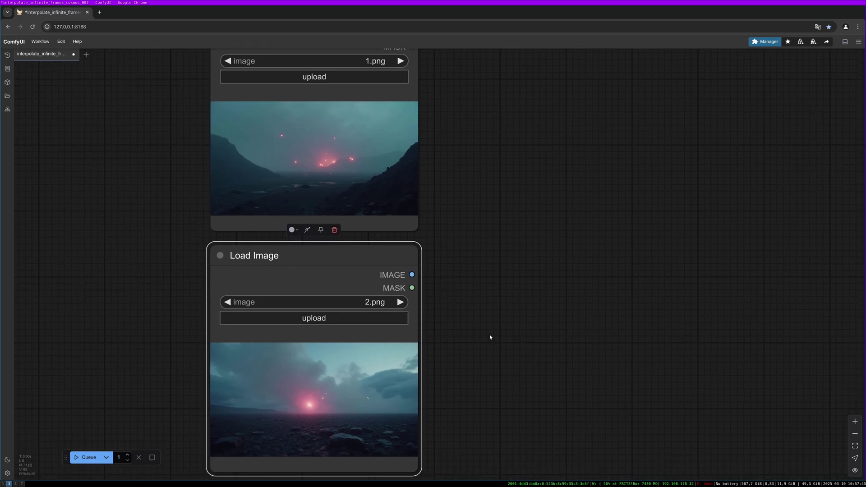
Set the upper Load Image node to 2.png and the lower one to 3.png
left_click_drag(513, 270, 450, 330)
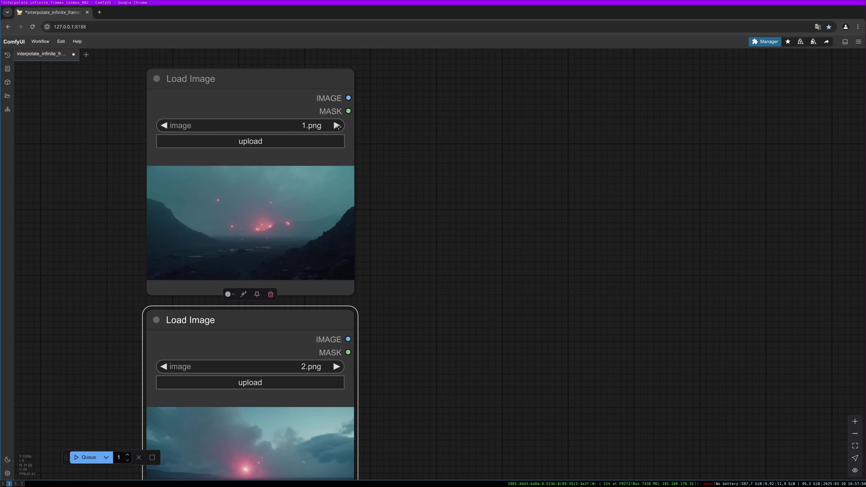
left_click(336, 126)
scroll(404, 269, "down", 3)
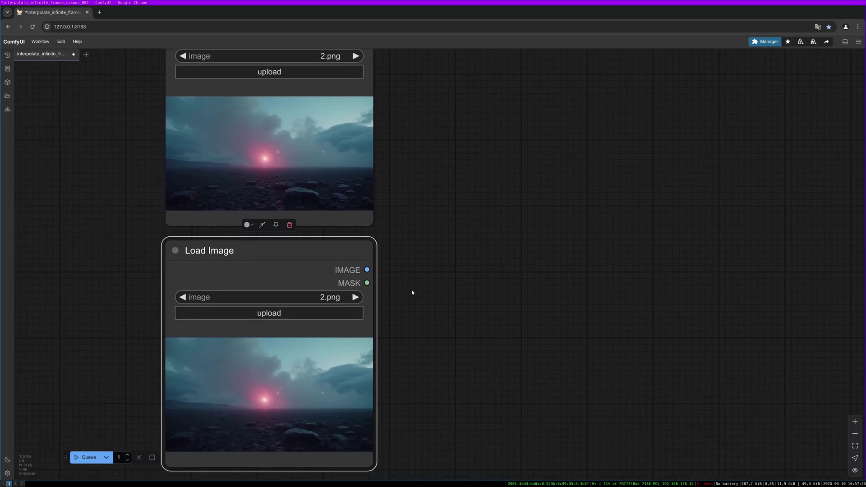
scroll(412, 293, "up", 1)
scroll(414, 292, "down", 2)
left_click(357, 277)
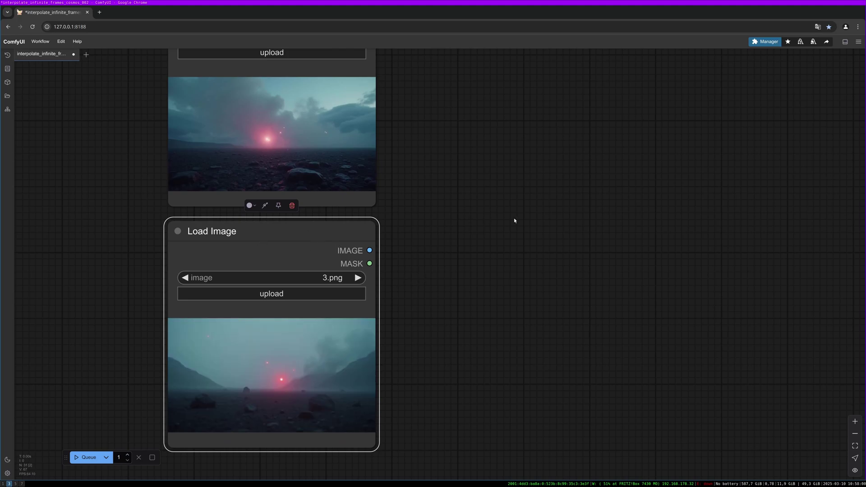
scroll(514, 221, "up", 1)
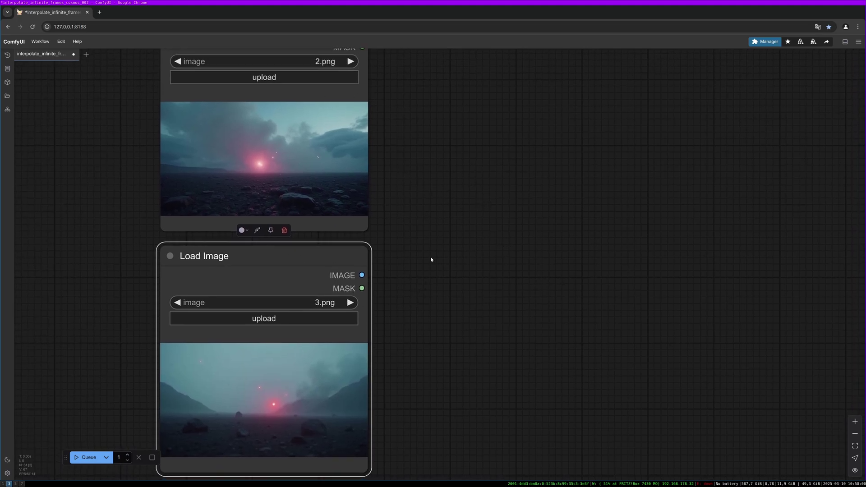
scroll(490, 221, "down", 5)
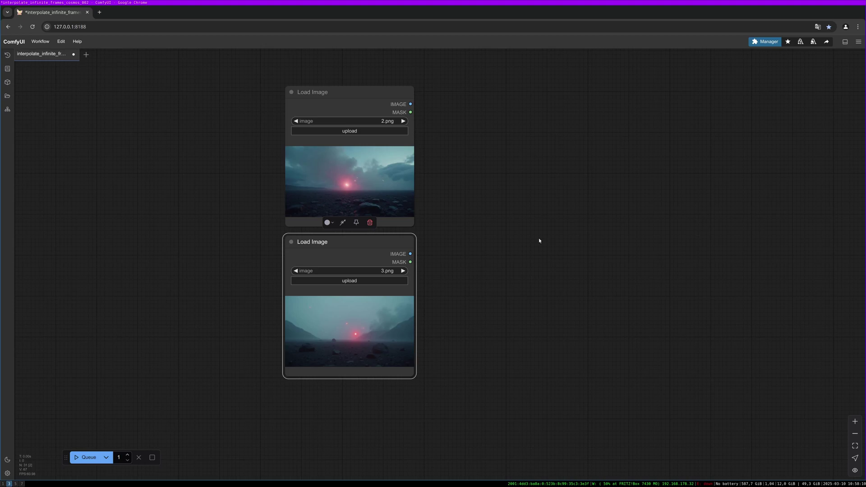
scroll(537, 242, "up", 3)
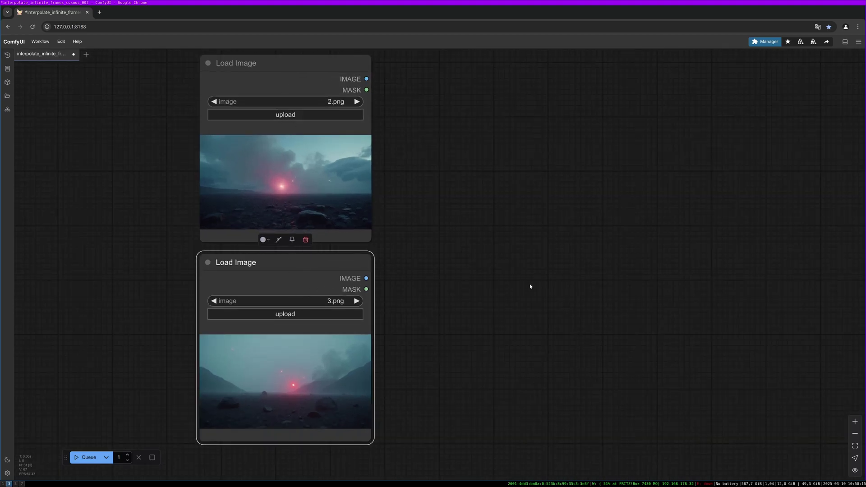
scroll(541, 268, "down", 5)
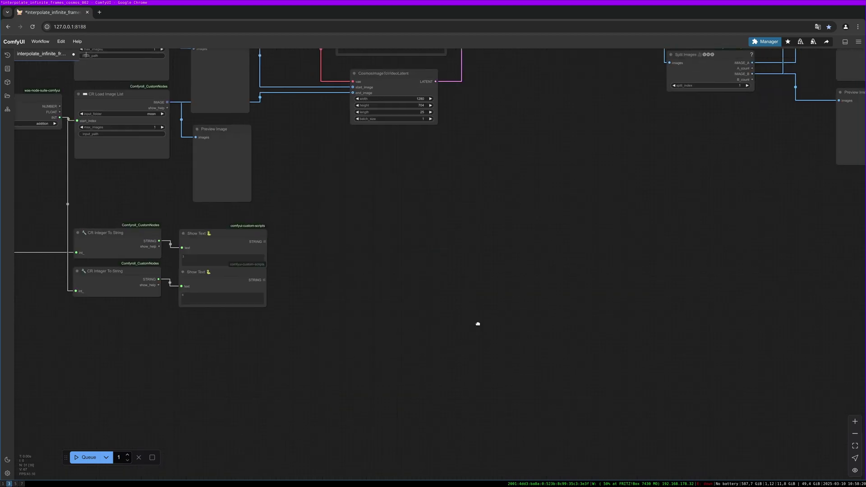
left_click_drag(480, 236, 397, 364)
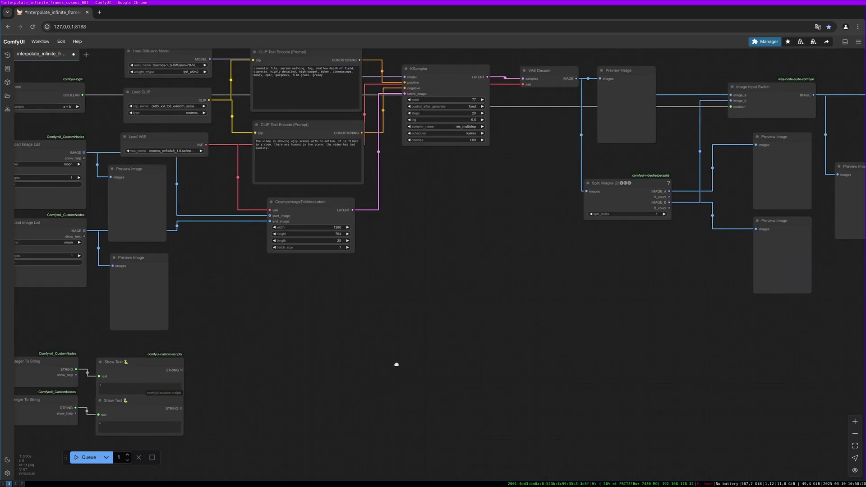
Examine the chain from the KSampler through VAE Decode, Split Images and Image Input Switch to the Image Save node
left_click_drag(503, 258, 432, 349)
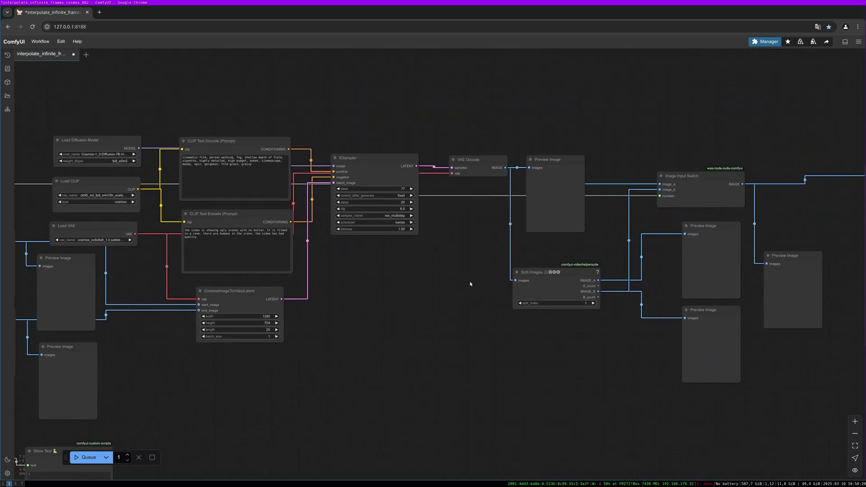
left_click_drag(472, 282, 409, 290)
left_click_drag(239, 389, 361, 358)
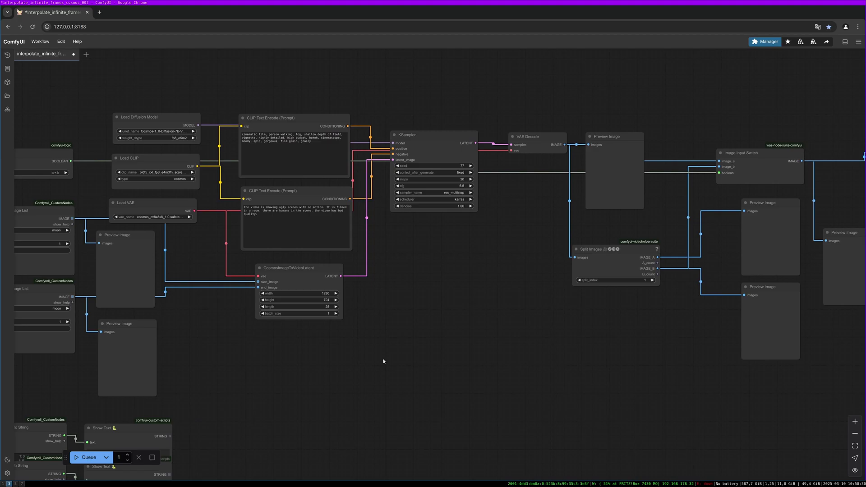
scroll(416, 348, "right", 5)
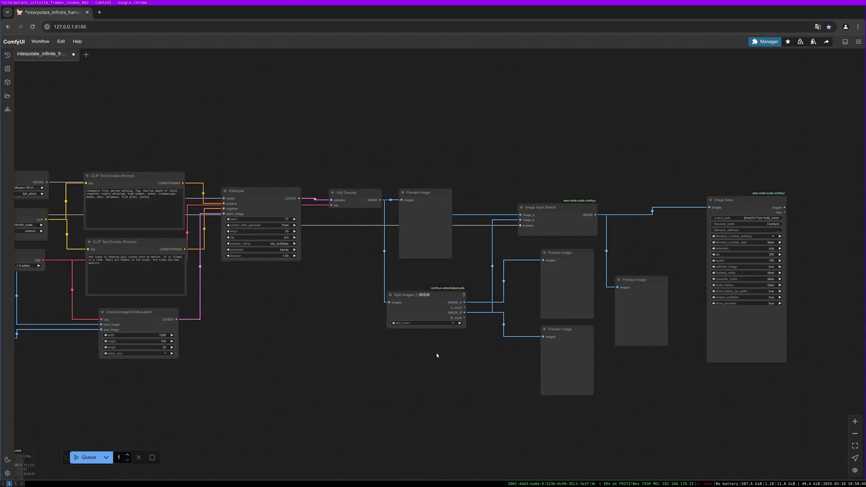
left_click_drag(359, 331, 322, 332)
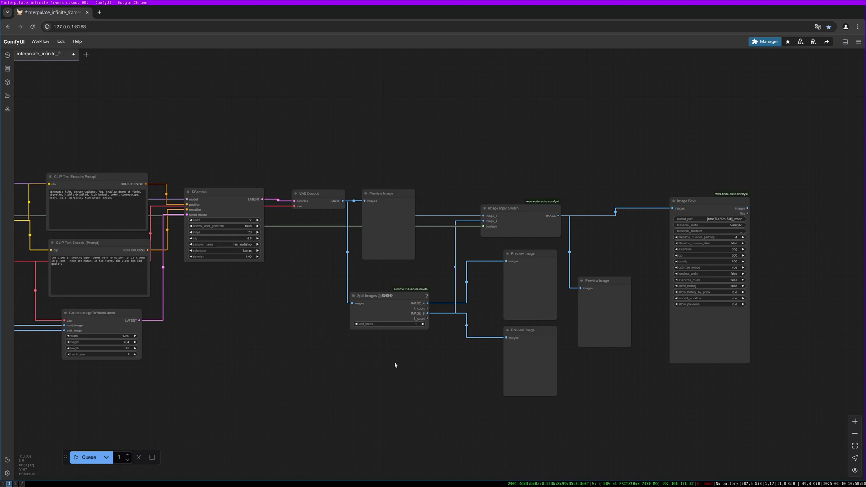
scroll(518, 344, "up", 5)
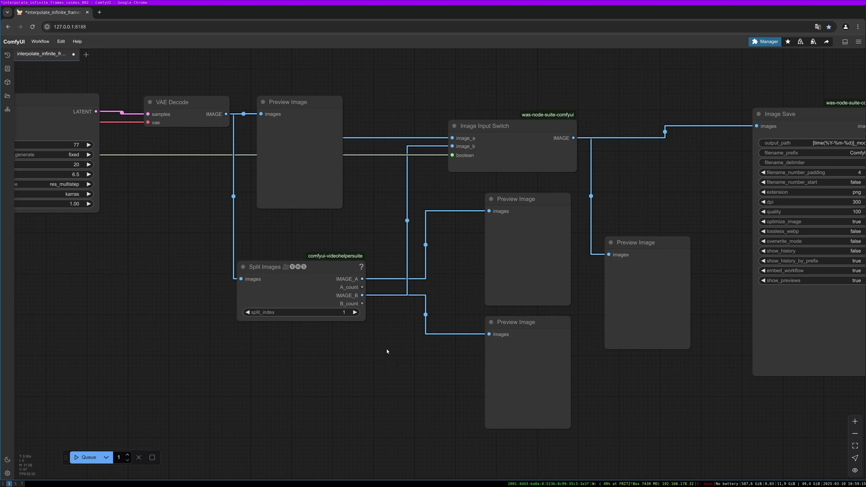
scroll(389, 315, "right", 3)
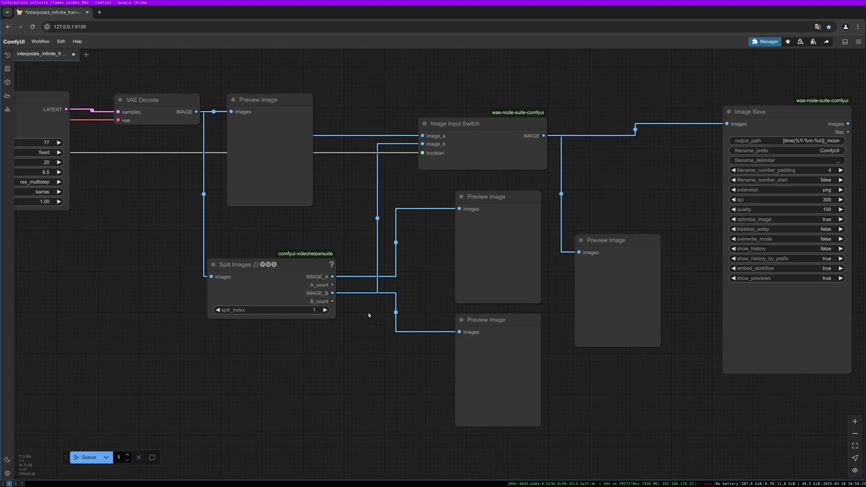
Set the seed of the incrementing Incrementer node at the start of the workflow to 0
scroll(368, 315, "down", 3)
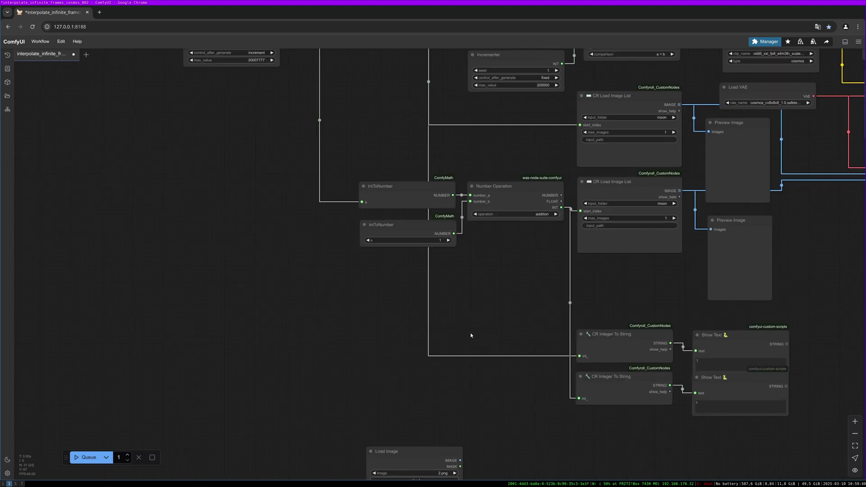
left_click_drag(472, 334, 380, 357)
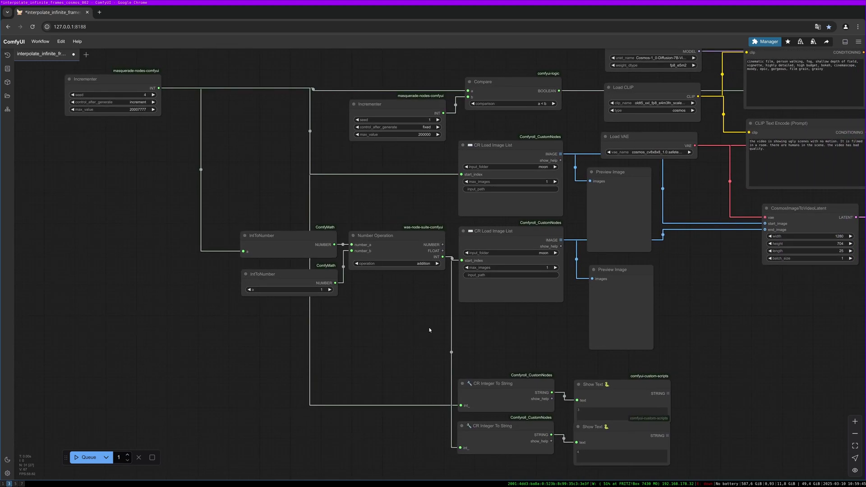
left_click_drag(237, 190, 273, 310)
scroll(303, 312, "up", 2)
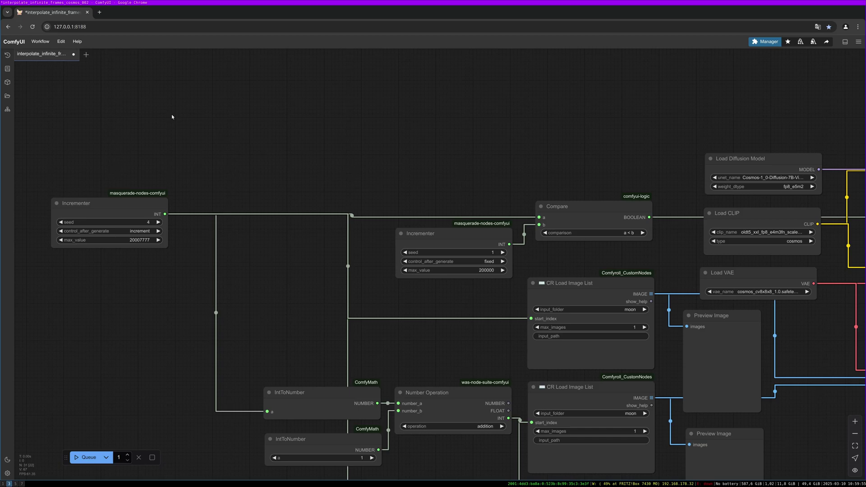
left_click(142, 222)
type("0")
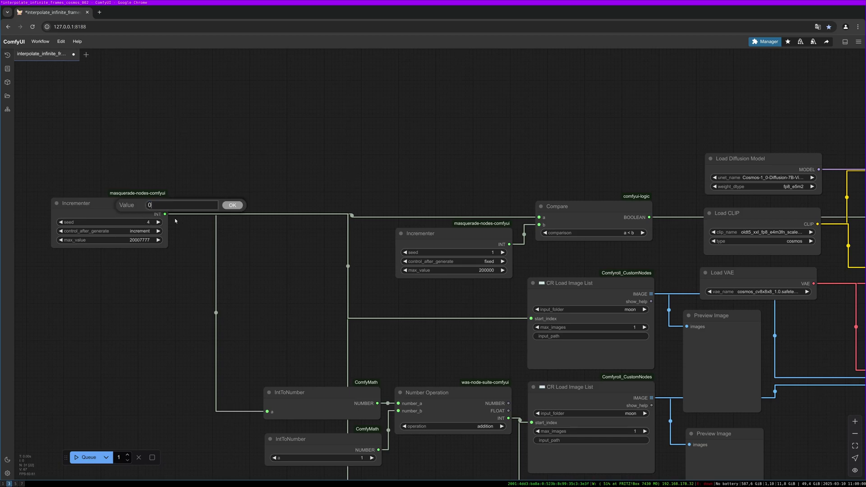
key("Return")
Examine how the Incrementer drives start_index on both CR Load Image List nodes, directly and through the Number Operation addition
left_click_drag(321, 255, 309, 221)
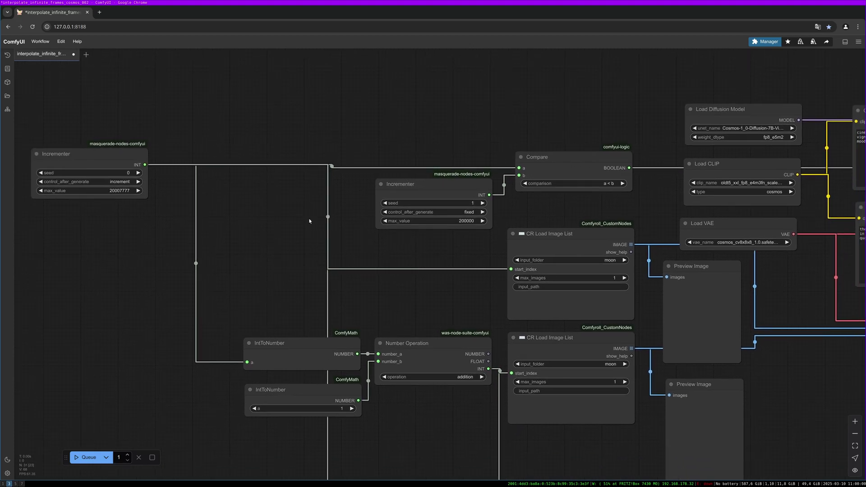
left_click_drag(640, 281, 444, 220)
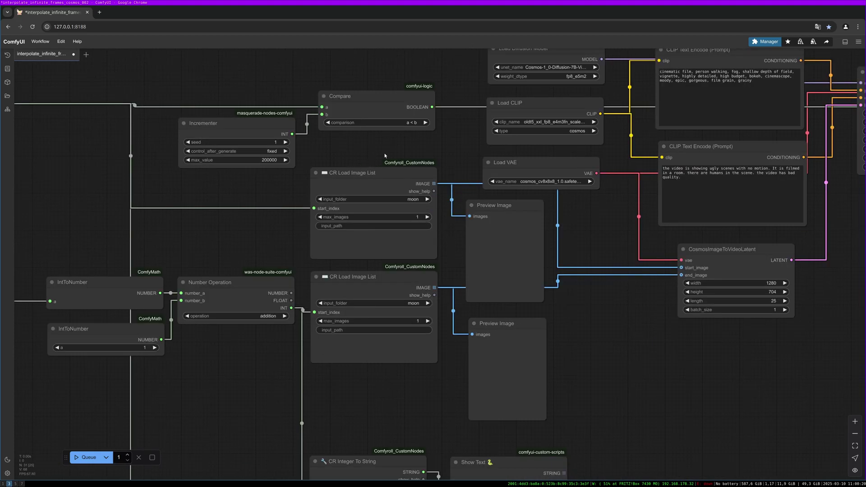
left_click_drag(375, 150, 341, 158)
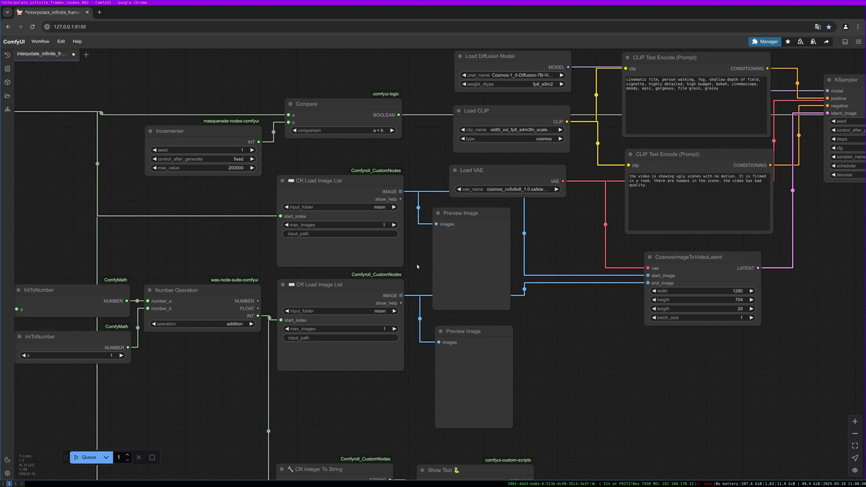
left_click_drag(418, 267, 412, 278)
left_click_drag(251, 260, 312, 271)
left_click_drag(467, 292, 507, 291)
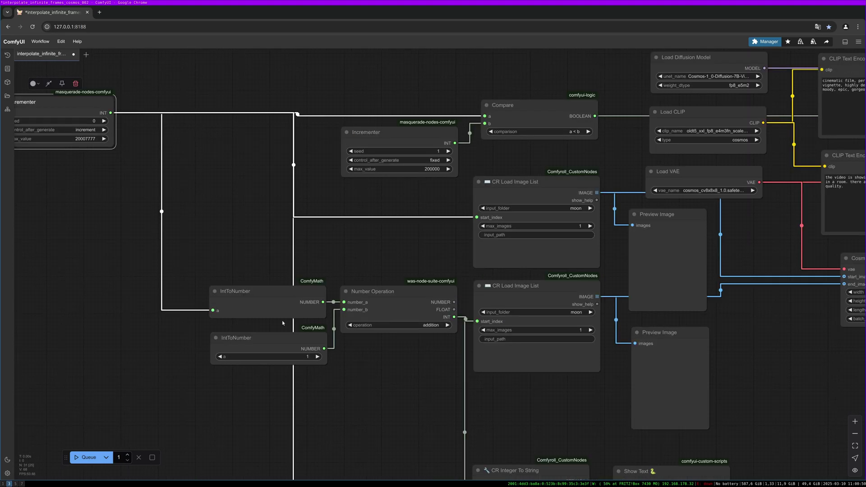
left_click_drag(399, 253, 385, 248)
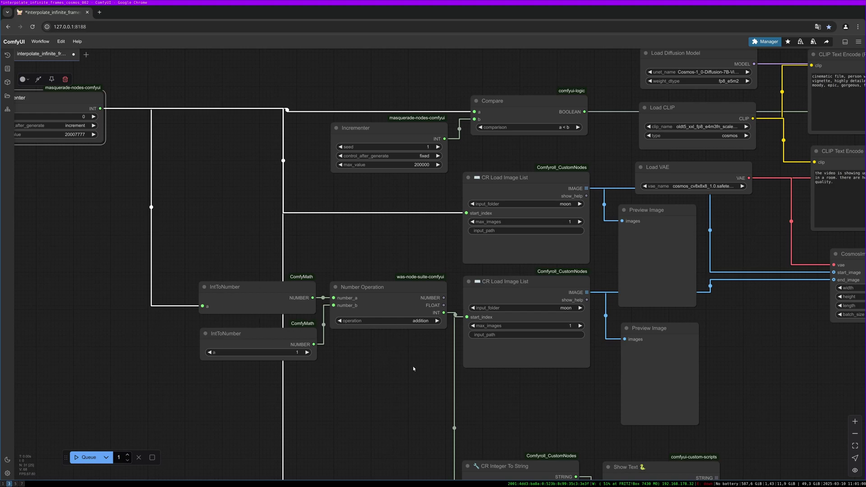
left_click_drag(413, 367, 389, 343)
left_click_drag(593, 254, 454, 232)
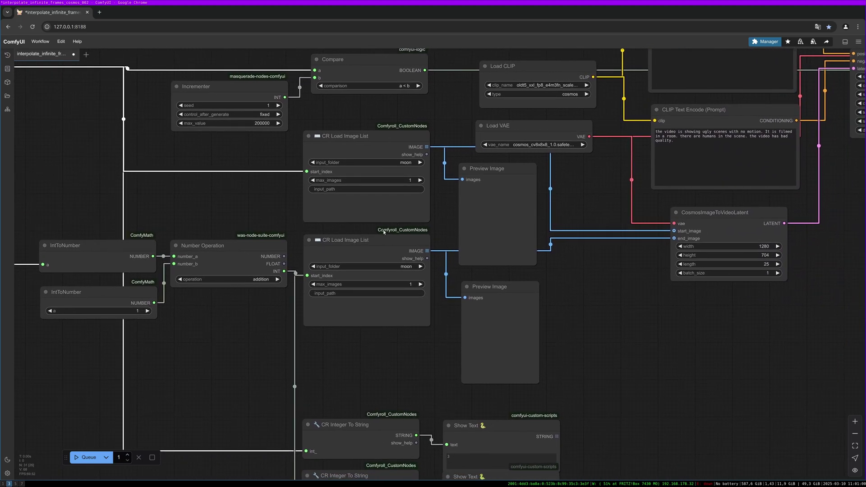
left_click_drag(431, 366, 389, 359)
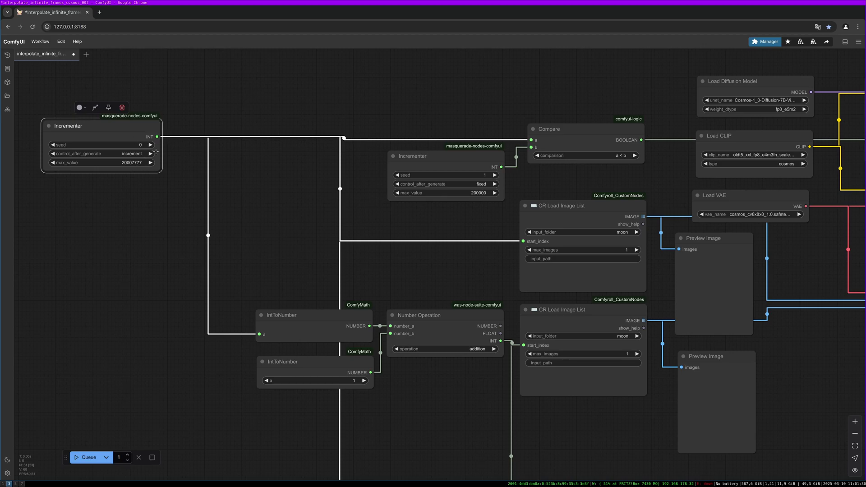
left_click(167, 153)
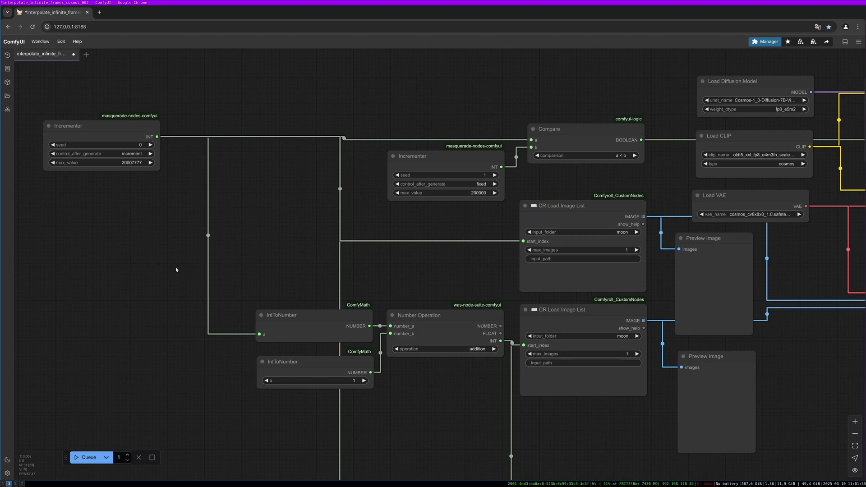
Check the queue mode options and review the Incrementer and image list nodes again
scroll(135, 381, "down", 2)
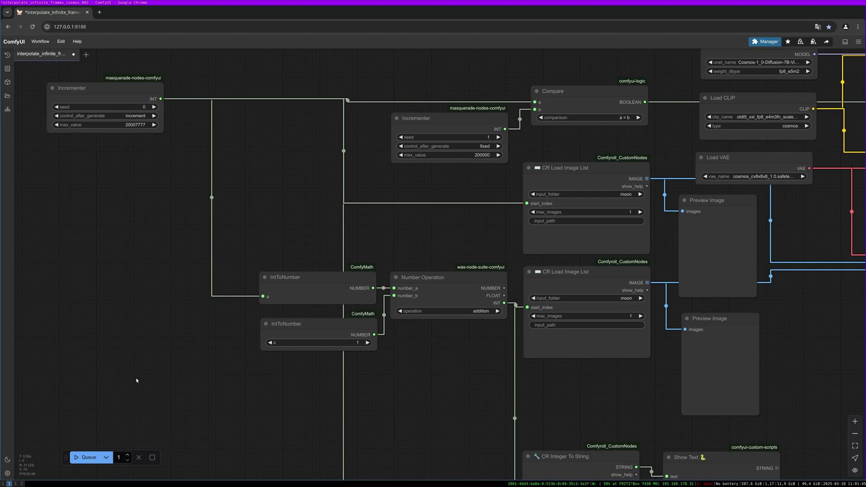
left_click(107, 457)
left_click(106, 362)
left_click_drag(293, 419, 215, 408)
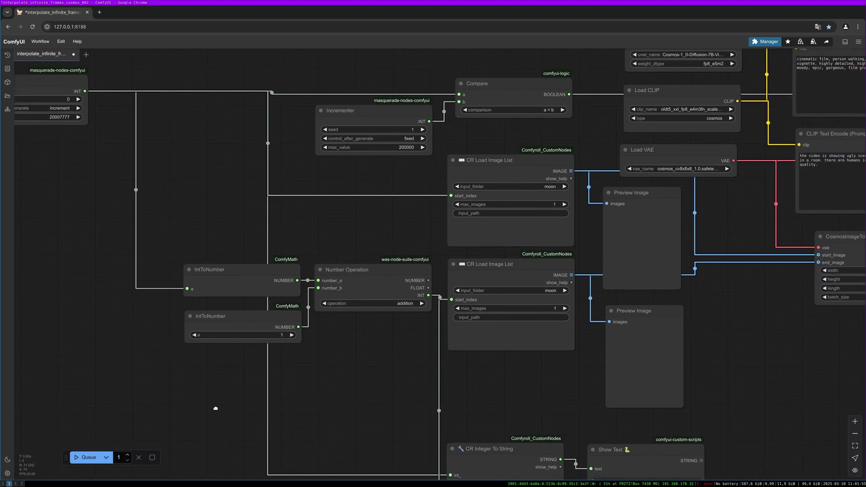
left_click_drag(70, 355, 121, 353)
left_click_drag(121, 280, 142, 301)
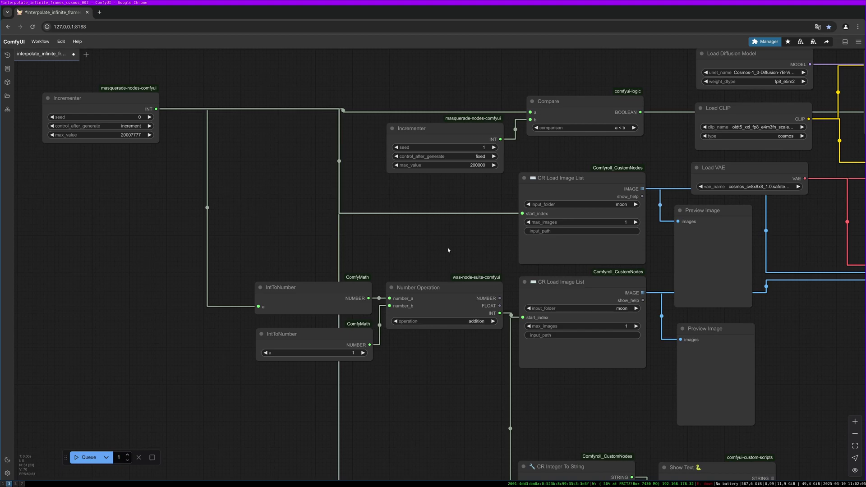
Trace both CR Load Image List outputs to the start_image and end_image inputs of the CosmosImageToVideoLatent node
scroll(487, 164, "right", 3)
scroll(676, 319, "up", 2)
left_click_drag(676, 319, 559, 349)
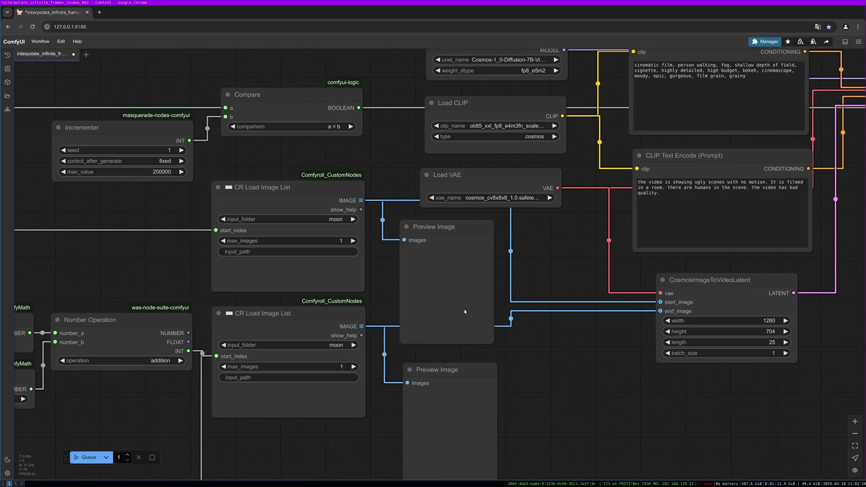
scroll(400, 252, "right", 2)
left_click(356, 199)
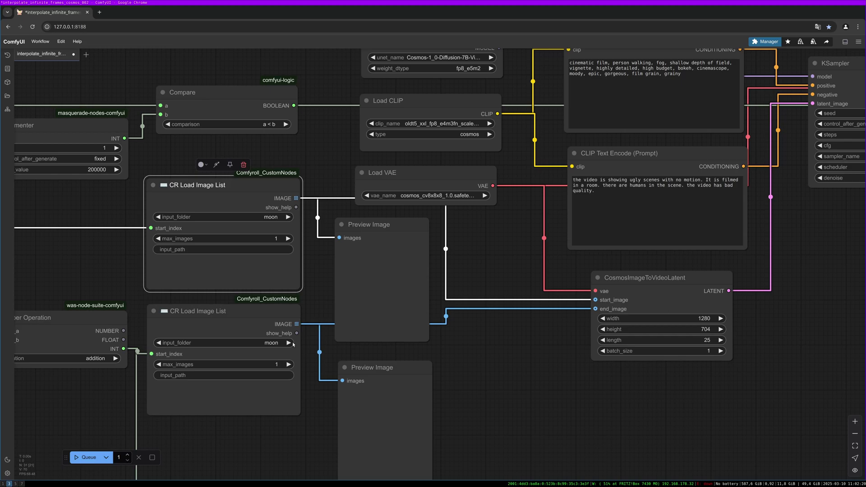
left_click(251, 325)
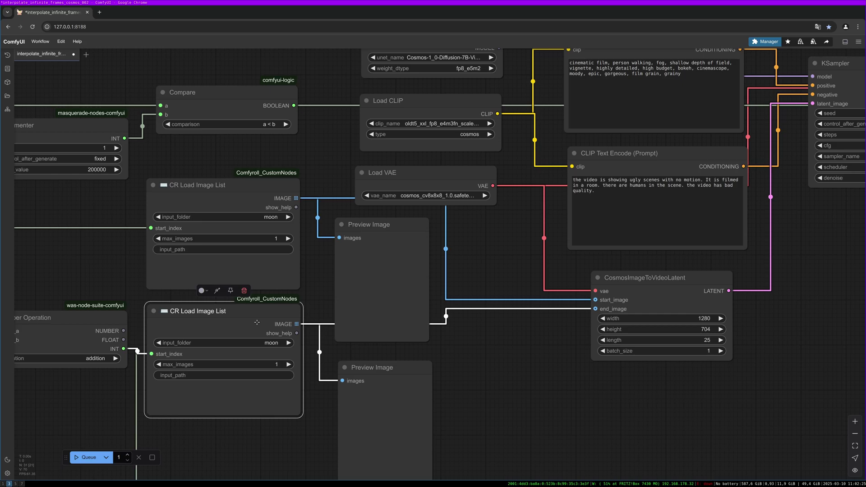
left_click(681, 304)
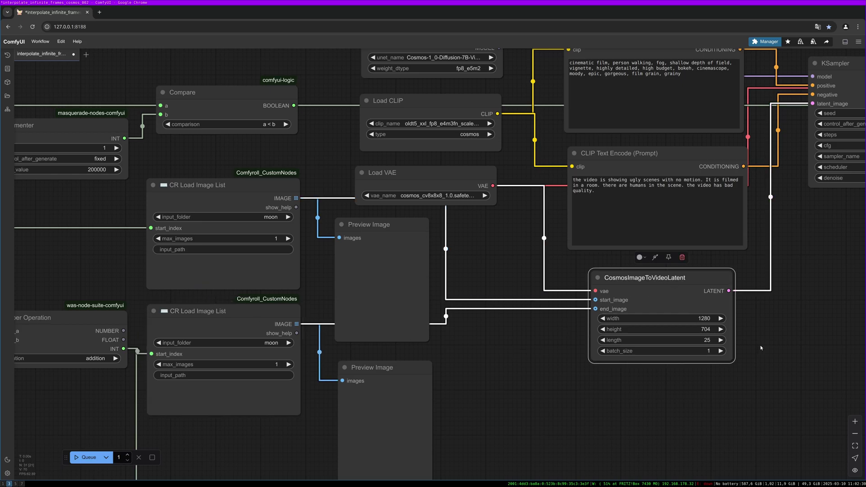
Follow the latent output from CosmosImageToVideoLatent through the KSampler and VAE Decode to the Image Save settings
left_click_drag(756, 347, 500, 430)
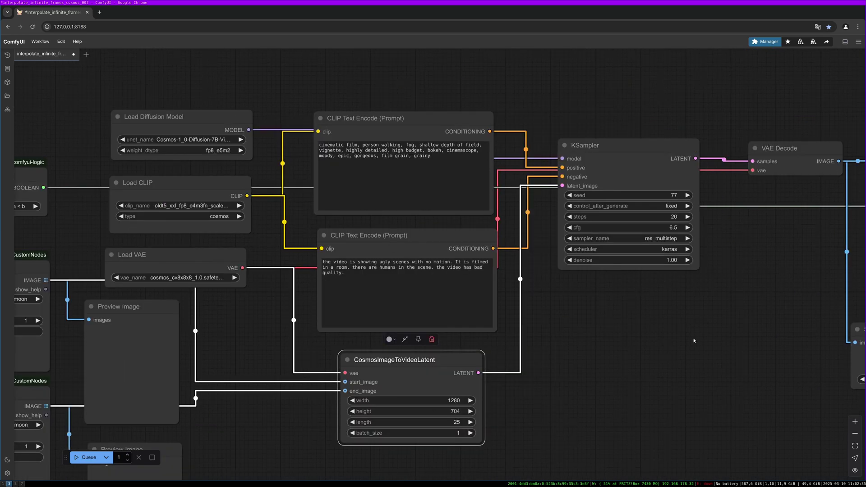
left_click_drag(308, 200, 270, 203)
left_click_drag(735, 229, 719, 246)
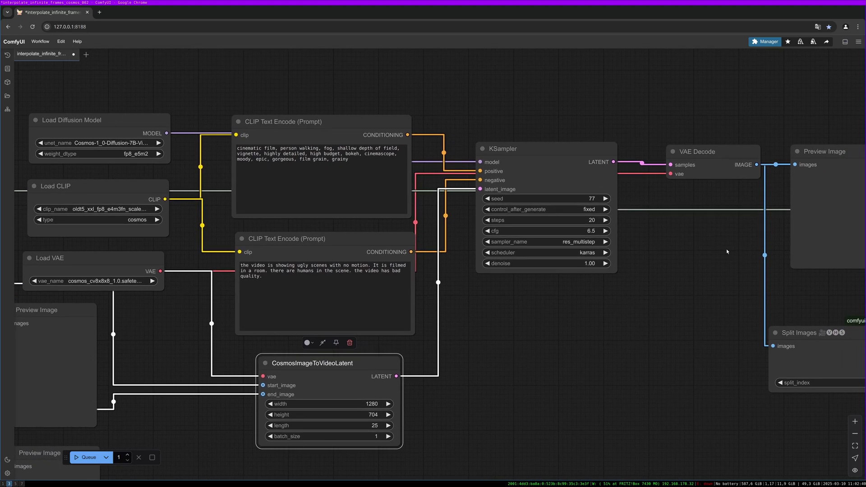
scroll(726, 248, "right", 10)
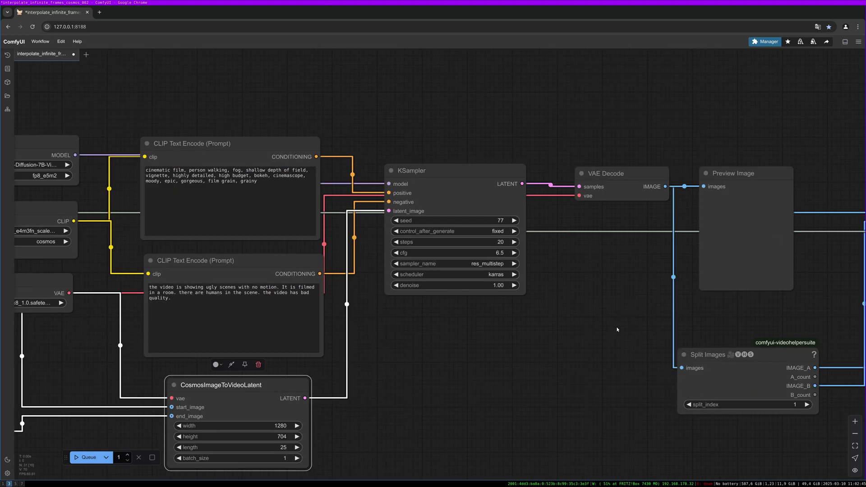
left_click_drag(614, 328, 371, 309)
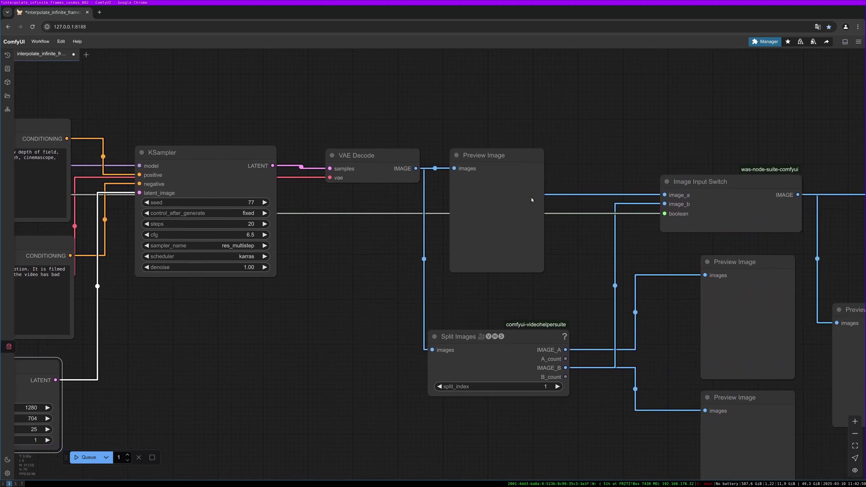
left_click_drag(695, 259, 420, 228)
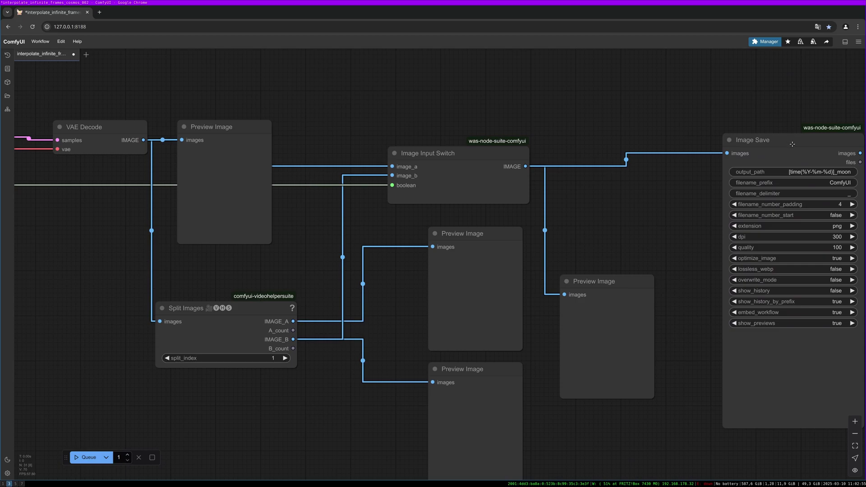
Inspect the image_a, image_b and boolean connections of the Image Input Switch and its link to Image Save
left_click_drag(349, 97, 475, 93)
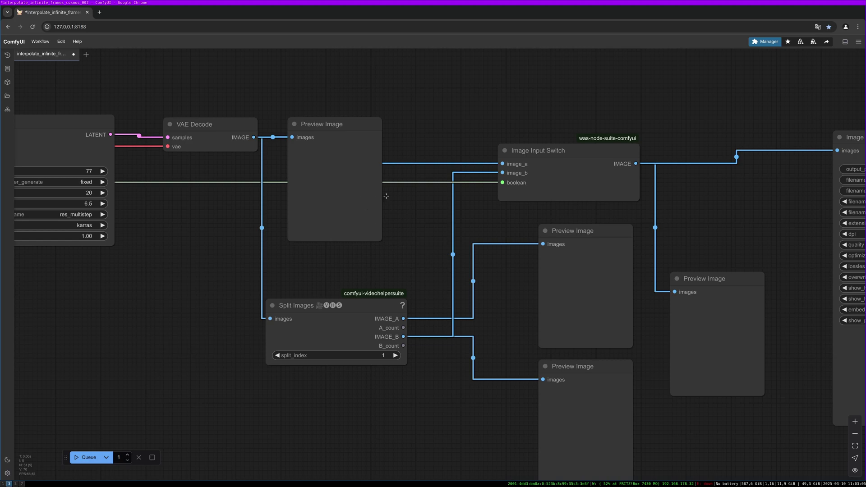
left_click_drag(403, 274, 398, 261)
left_click(557, 174)
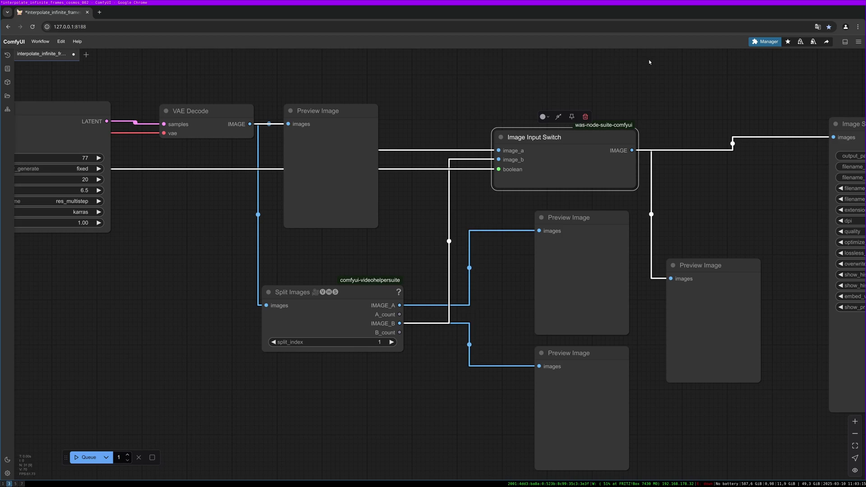
left_click_drag(686, 74, 539, 84)
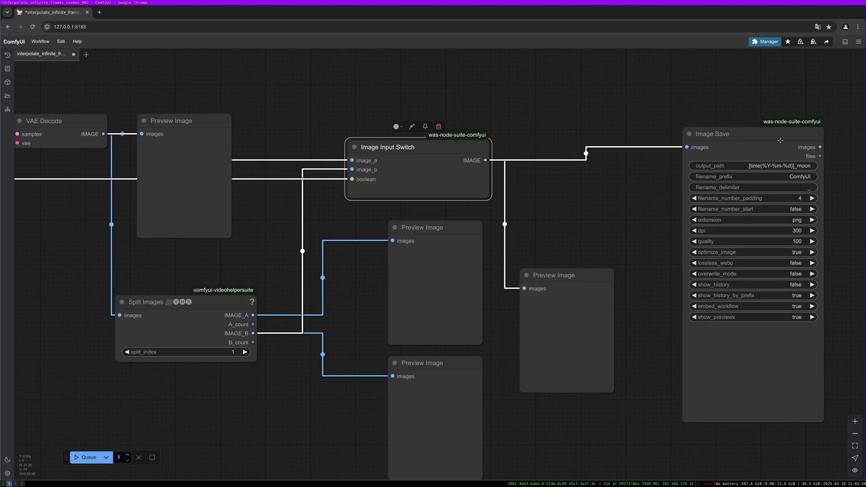
Shift the Preview Image node beside VAE Decode slightly upward and select the Image Input Switch to highlight its links
left_click(767, 139)
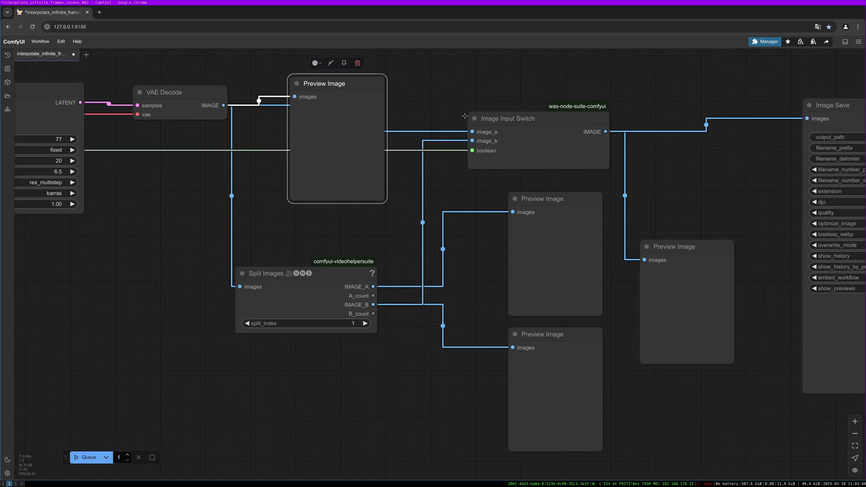
left_click(490, 142)
left_click_drag(535, 184, 545, 180)
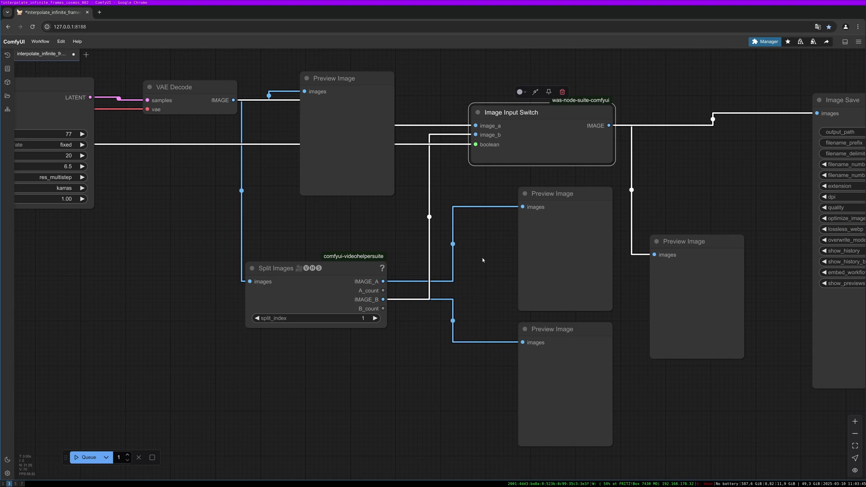
Shift the Split Images node slightly to the right and select the Image Input Switch to highlight its links toward Image Save
left_click_drag(341, 291, 347, 290)
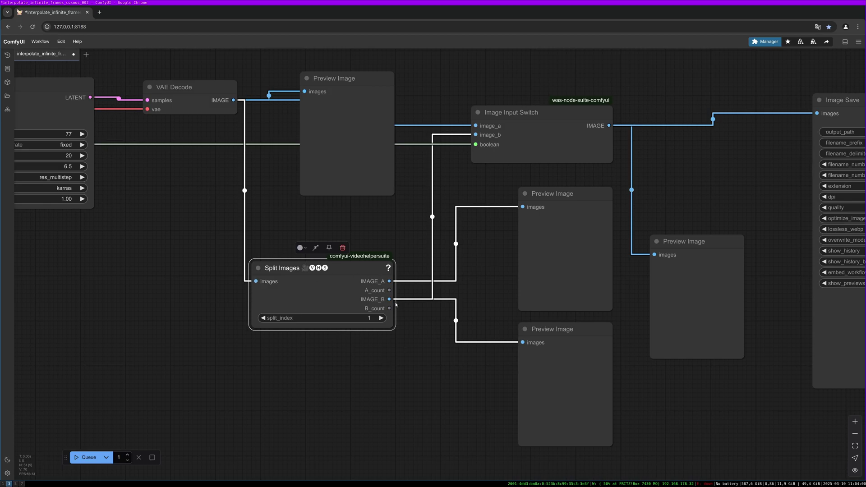
left_click_drag(690, 169, 609, 203)
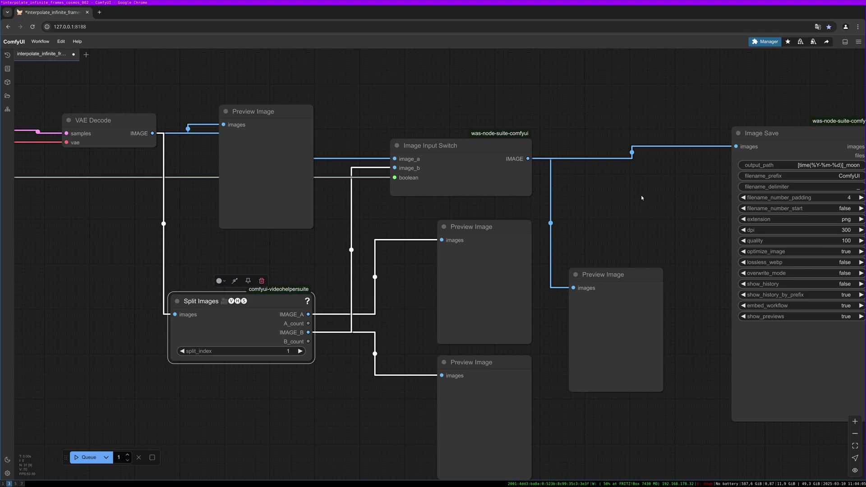
left_click_drag(642, 197, 574, 175)
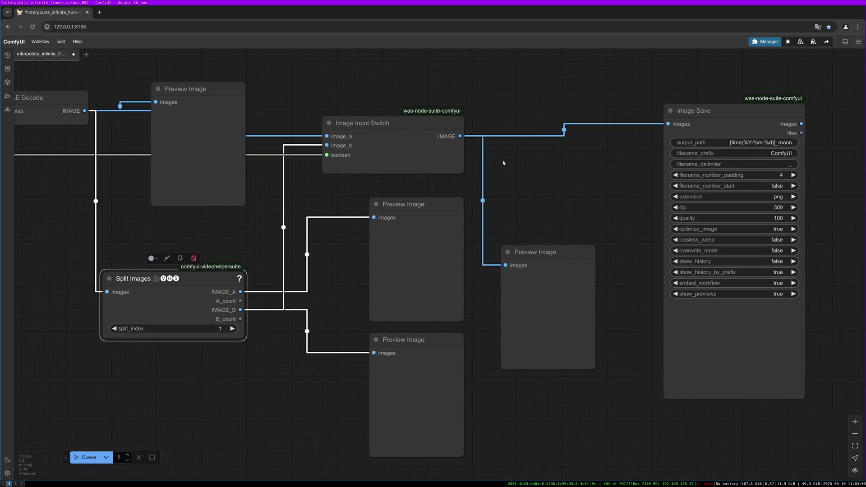
left_click(381, 151)
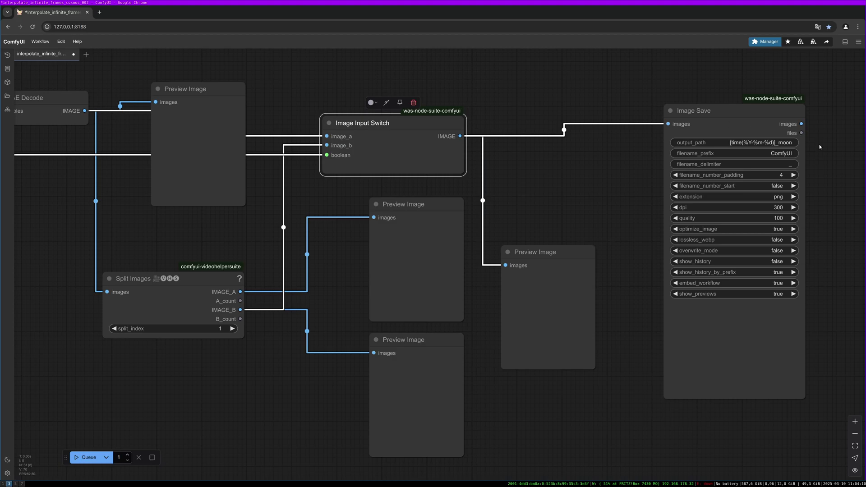
left_click_drag(820, 147, 668, 143)
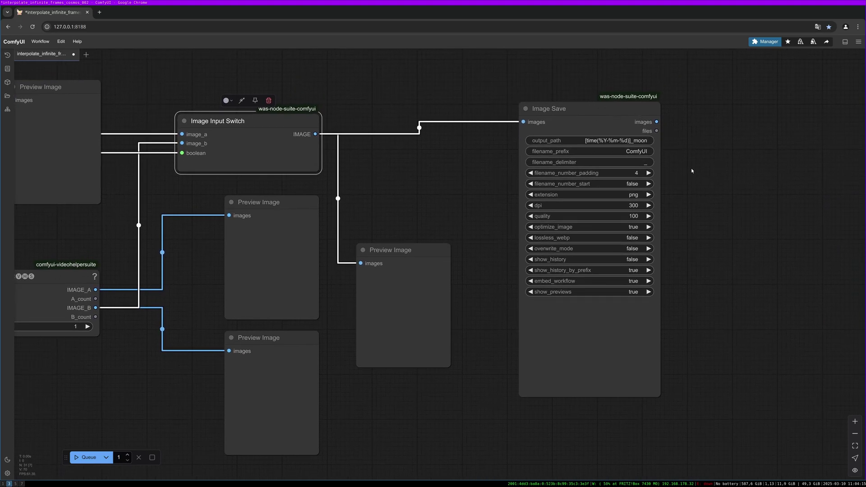
Review the whole node graph from Image Save back to the Incrementer, including the CosmosImageToVideoLatent inputs and settings
scroll(703, 185, "down", 10)
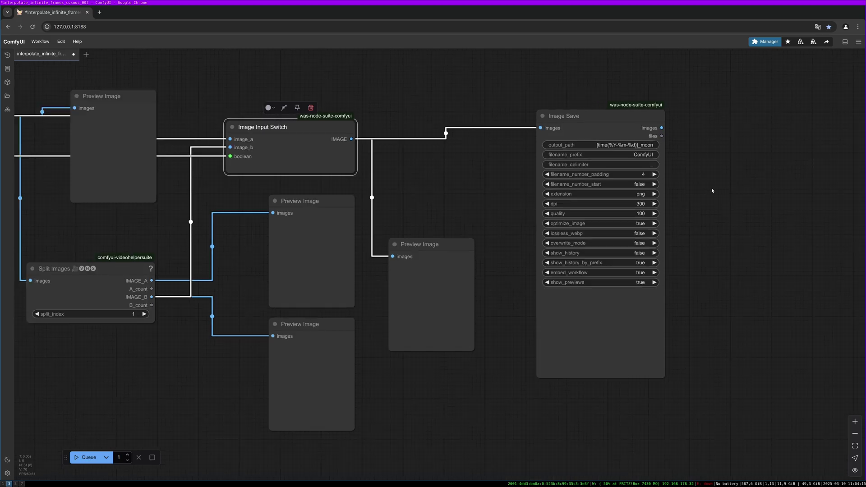
scroll(528, 315, "up", 6)
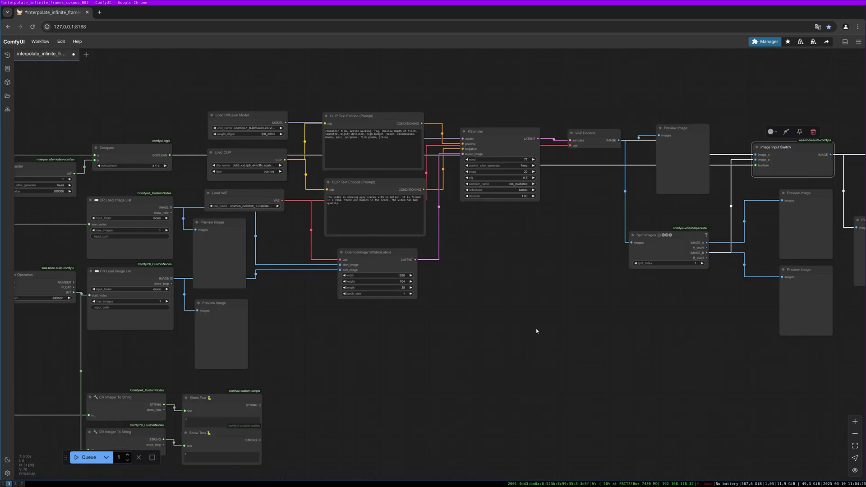
left_click_drag(536, 328, 492, 341)
scroll(488, 361, "down", 4)
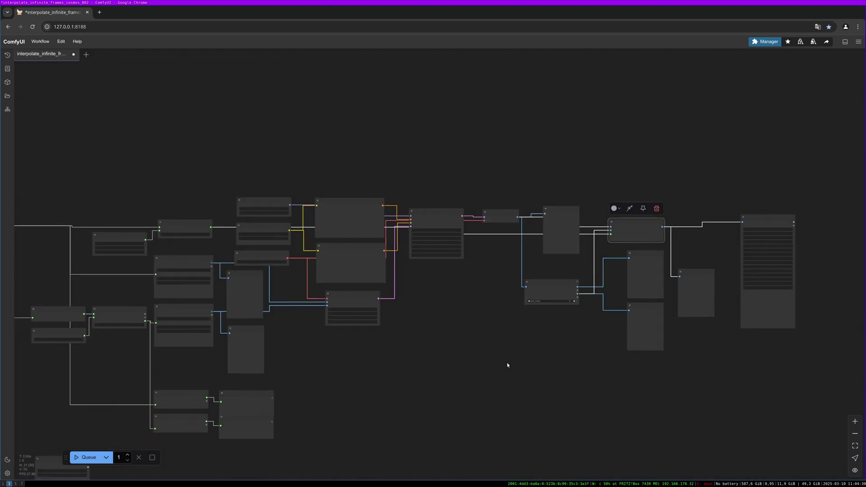
left_click_drag(412, 374, 571, 351)
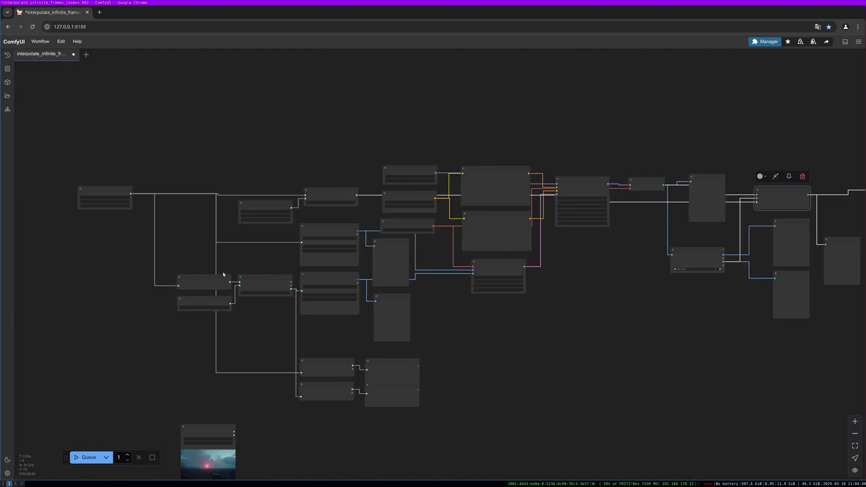
scroll(587, 326, "up", 4)
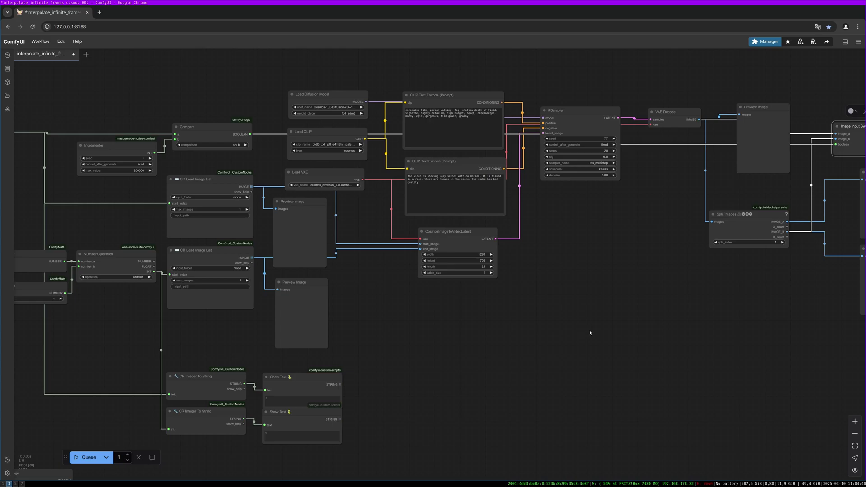
scroll(371, 281, "up", 3)
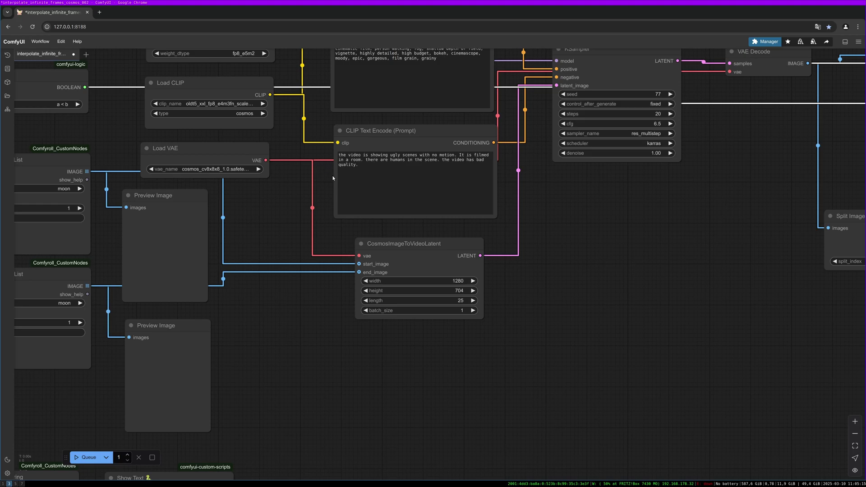
scroll(587, 248, "down", 9)
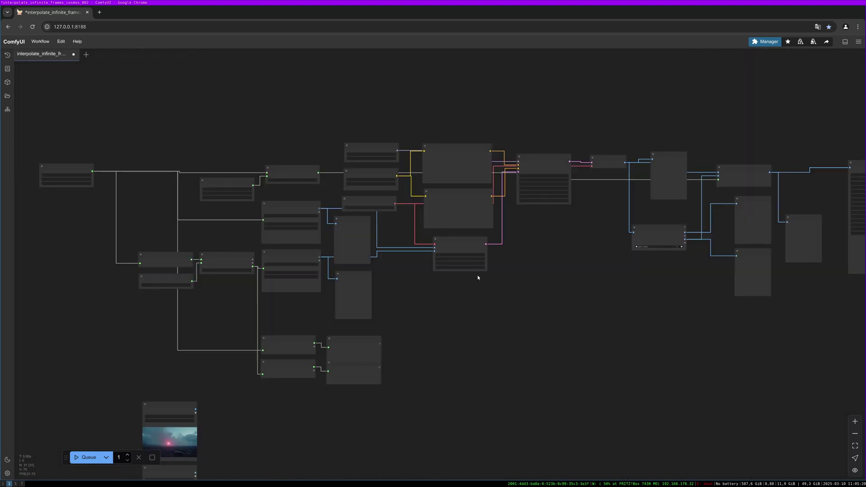
scroll(467, 339, "up", 1)
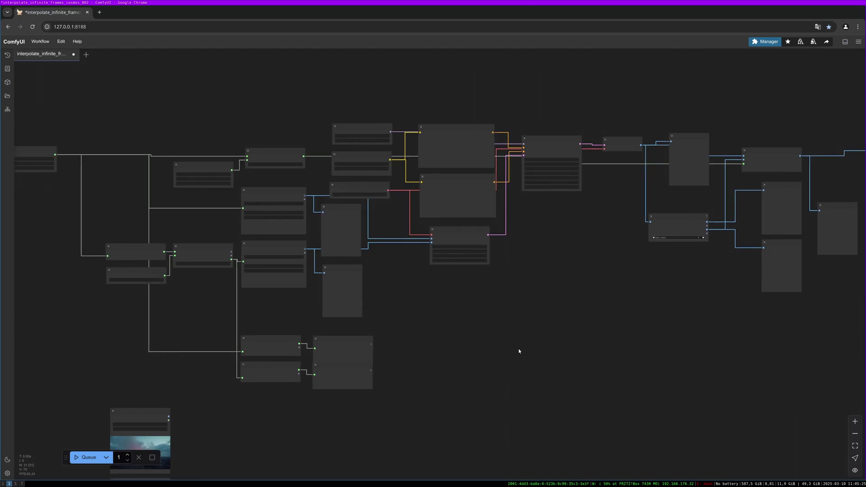
scroll(453, 300, "up", 1)
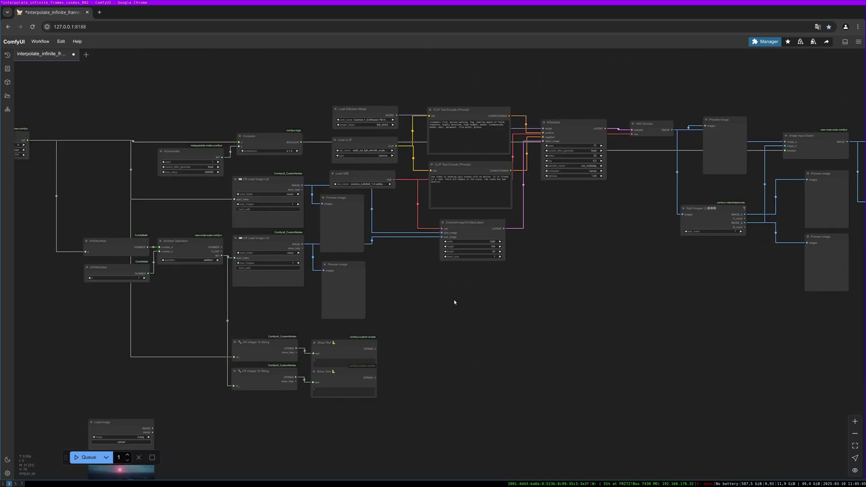